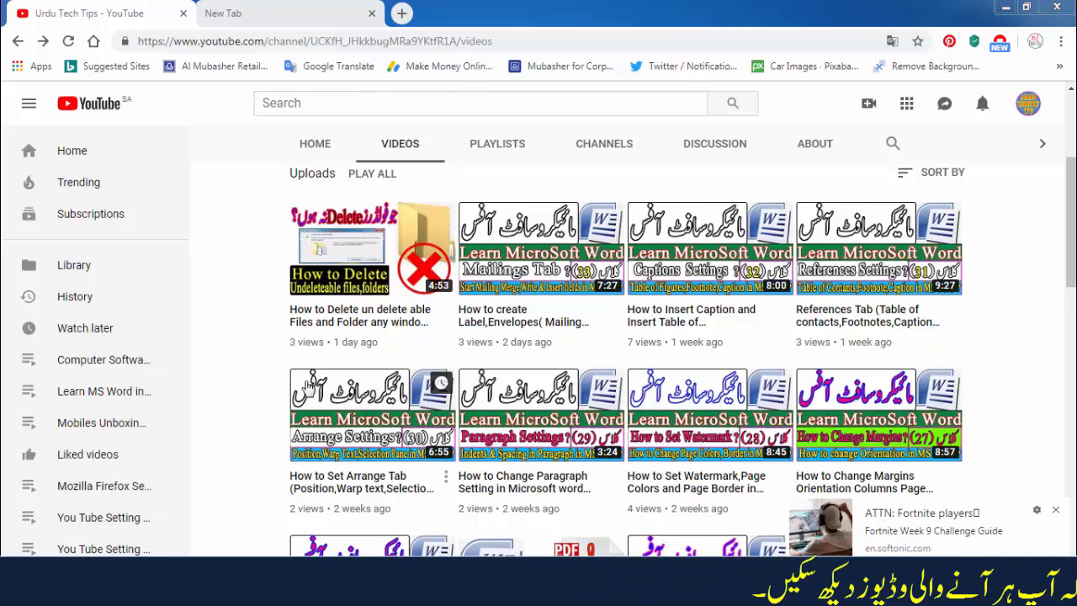
- Dismiss the advertisement, minimize the browser window and open the Run dialog by searching for "run"
{"action": "left_click", "coordinate": [1055, 509]}
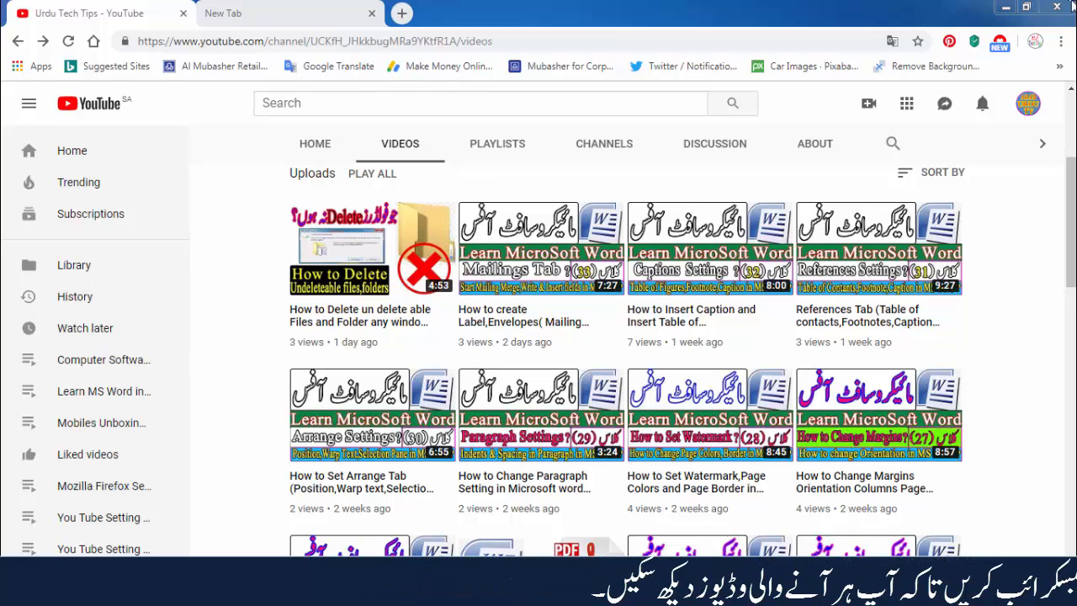
{"action": "left_click", "coordinate": [1007, 8]}
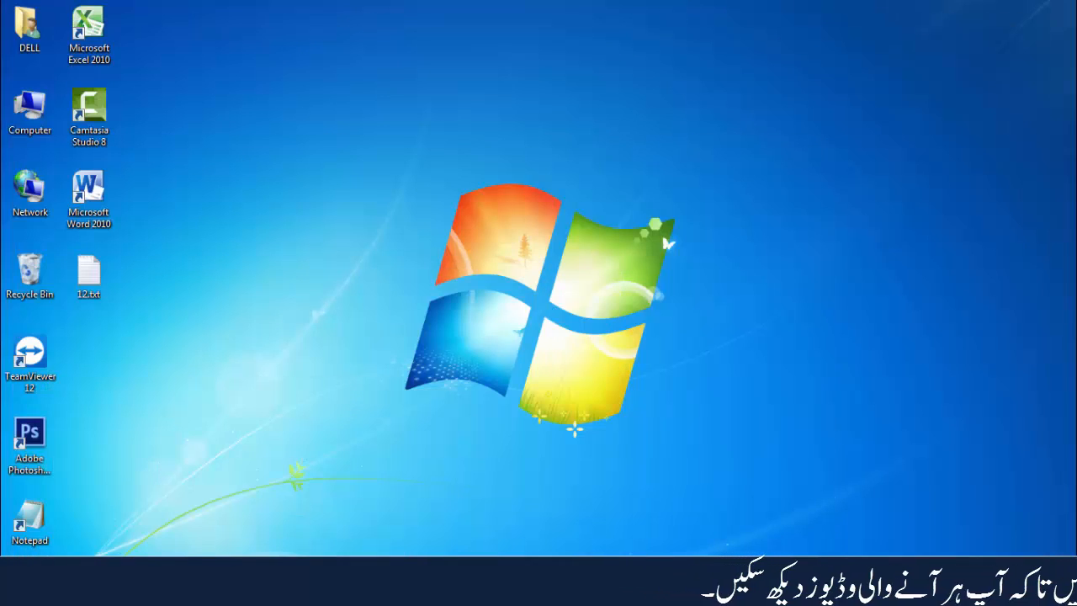
{"action": "left_click", "coordinate": [21, 590]}
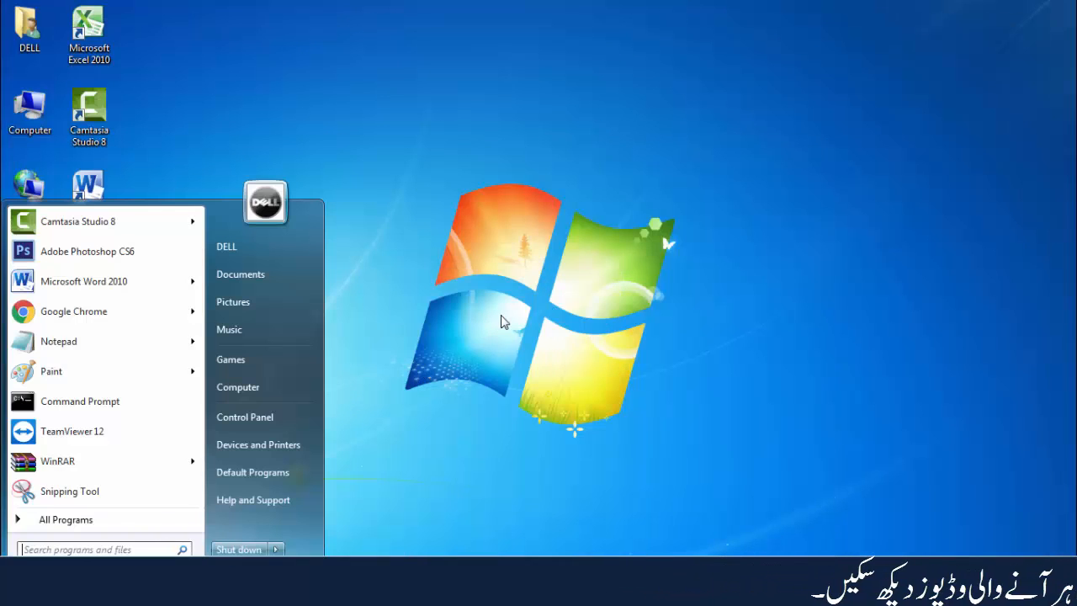
{"action": "type", "text": "r"}
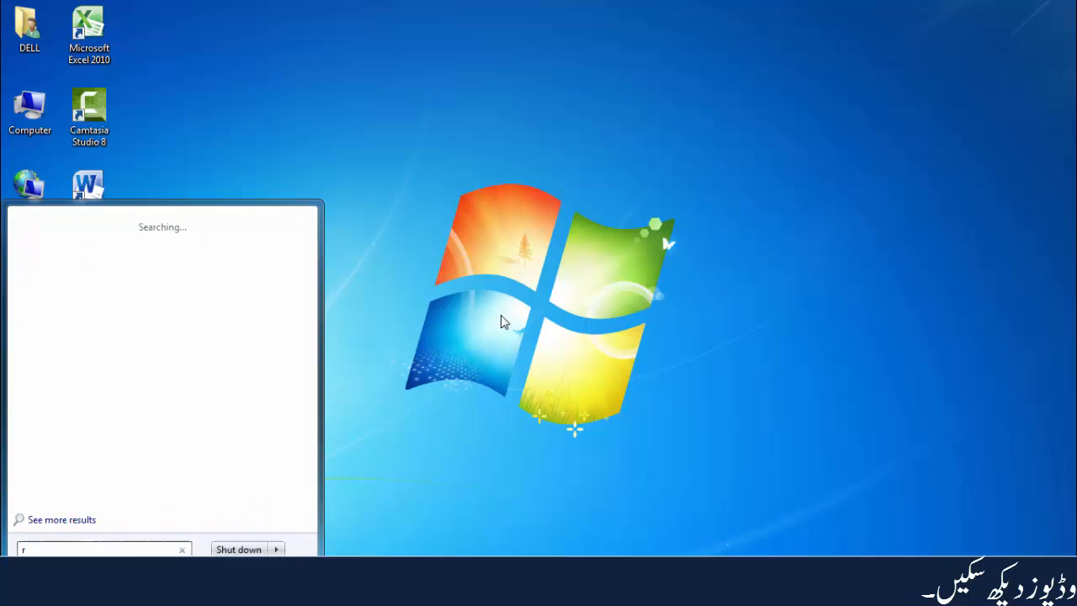
{"action": "type", "text": "un"}
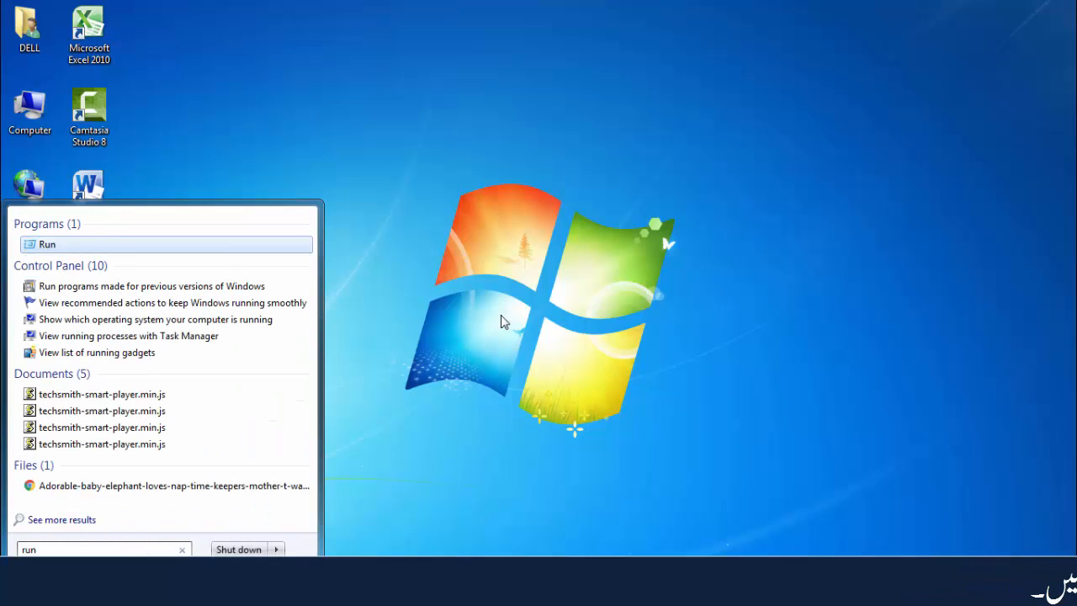
{"action": "key", "text": "Return"}
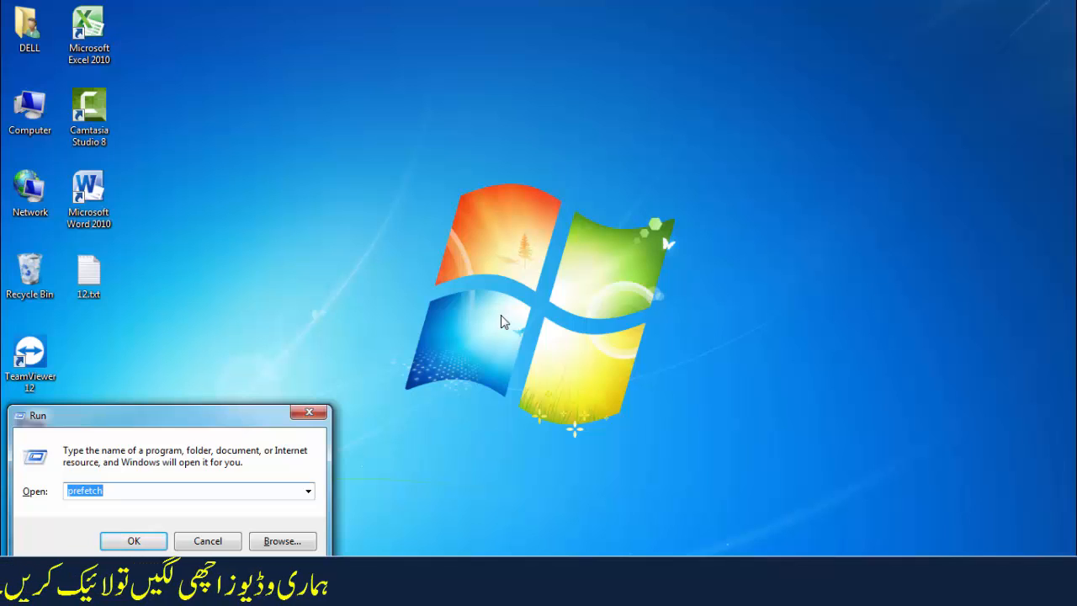
- Run "prefetch" to open the Windows Prefetch folder and grant permanent access to it
{"action": "key", "text": "End"}
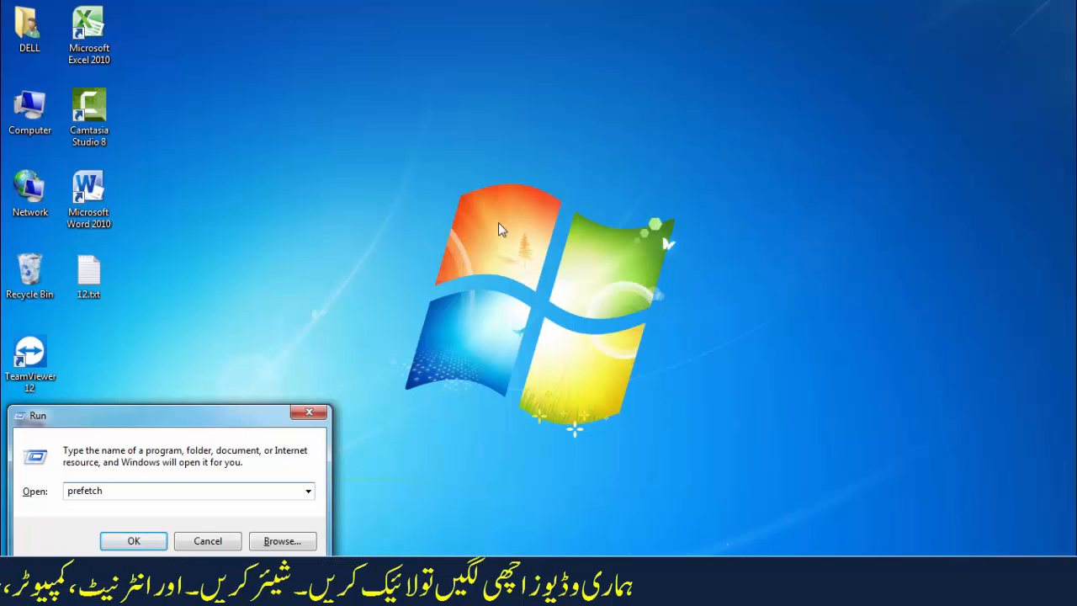
{"action": "left_click", "coordinate": [130, 543]}
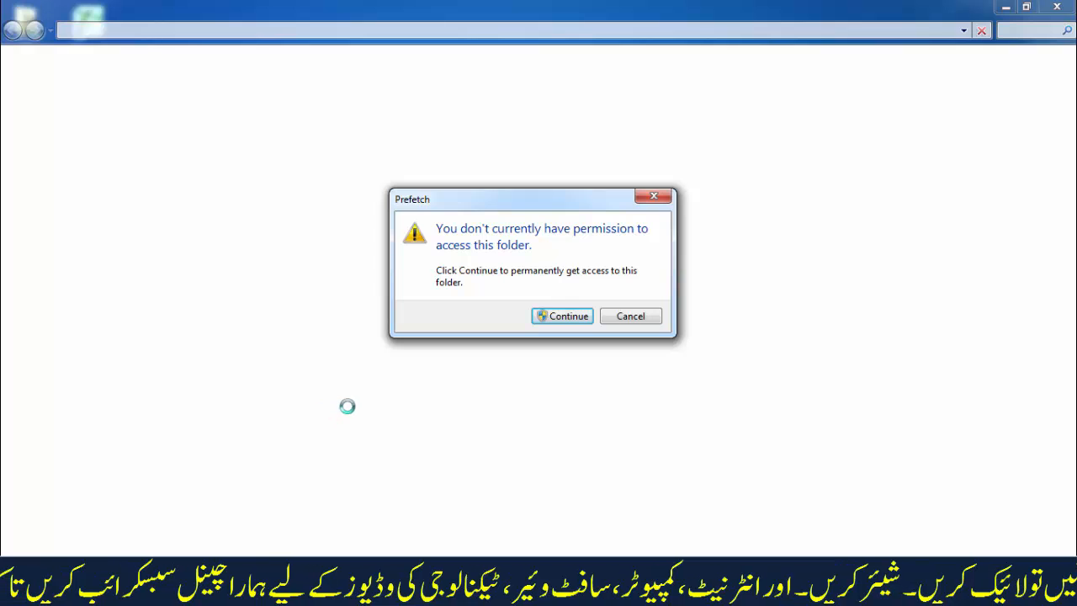
{"action": "left_click", "coordinate": [562, 314]}
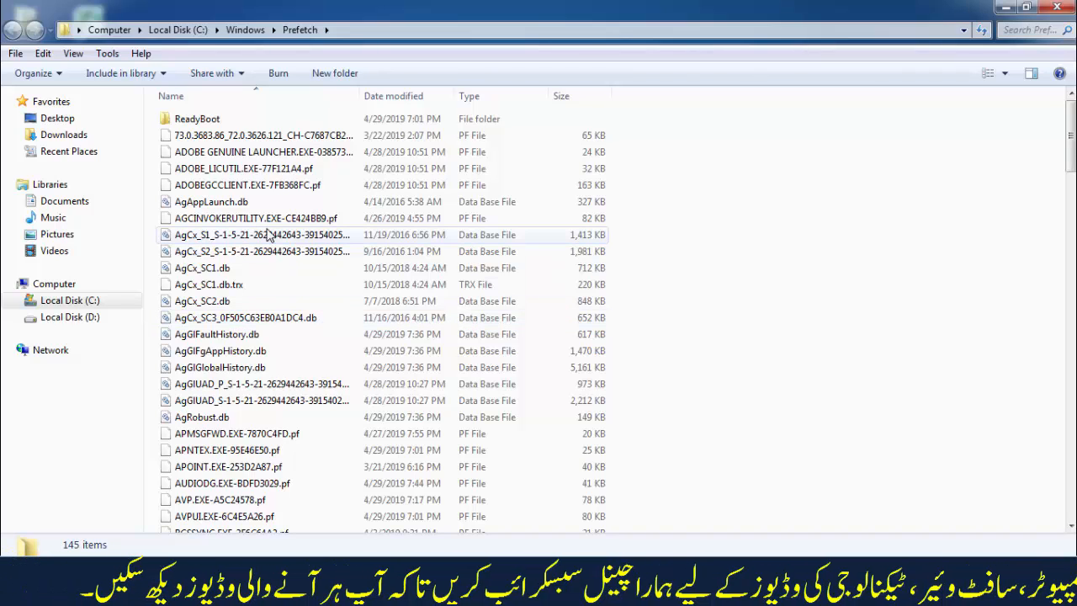
- Look through the Prefetch folder's files and move all of its items to the Recycle Bin
{"action": "scroll", "coordinate": [267, 235], "scroll_direction": "down", "scroll_amount": 4}
{"action": "scroll", "coordinate": [267, 235], "scroll_direction": "down", "scroll_amount": 8}
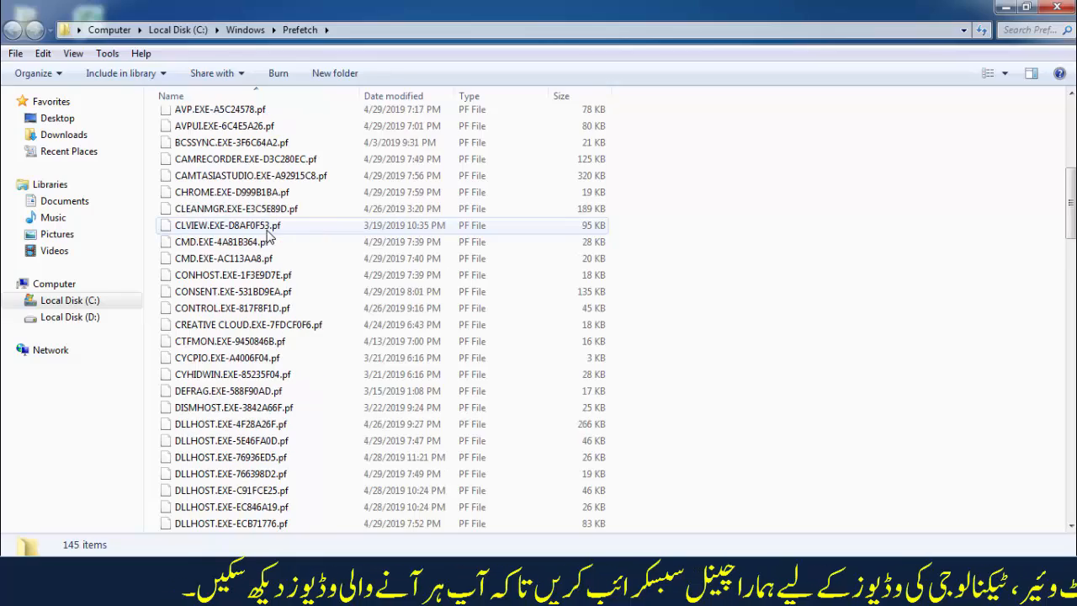
{"action": "scroll", "coordinate": [267, 238], "scroll_direction": "down", "scroll_amount": 10}
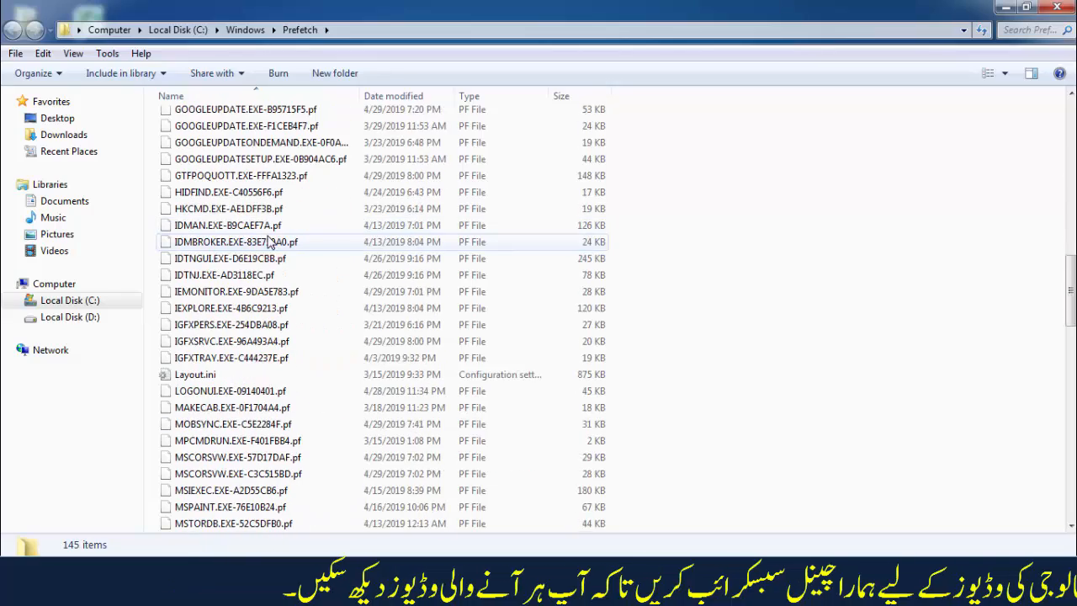
{"action": "scroll", "coordinate": [267, 242], "scroll_direction": "down", "scroll_amount": 13}
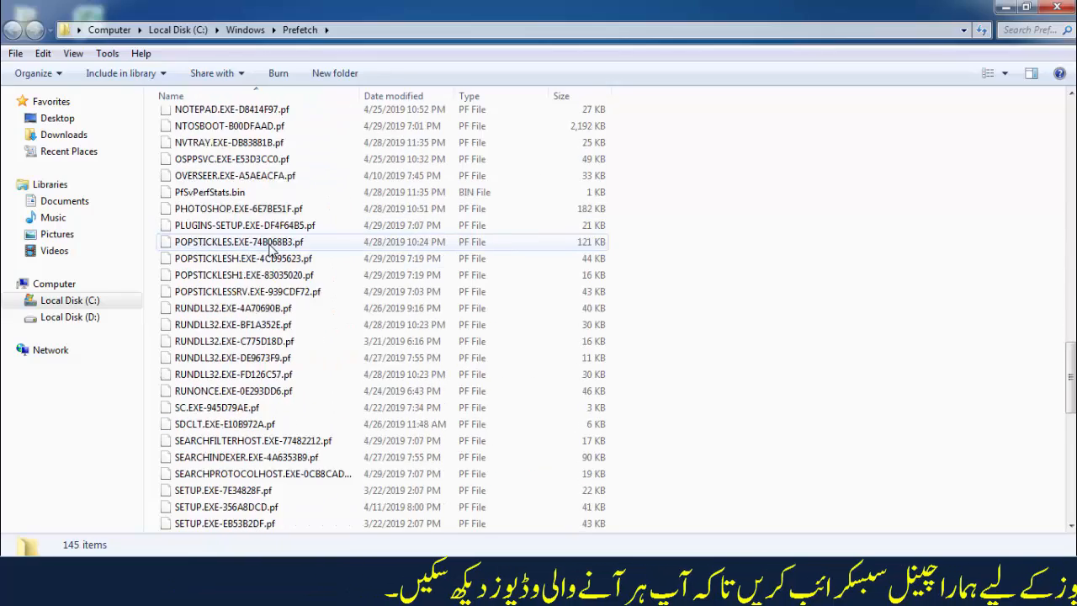
{"action": "scroll", "coordinate": [271, 258], "scroll_direction": "down", "scroll_amount": 5}
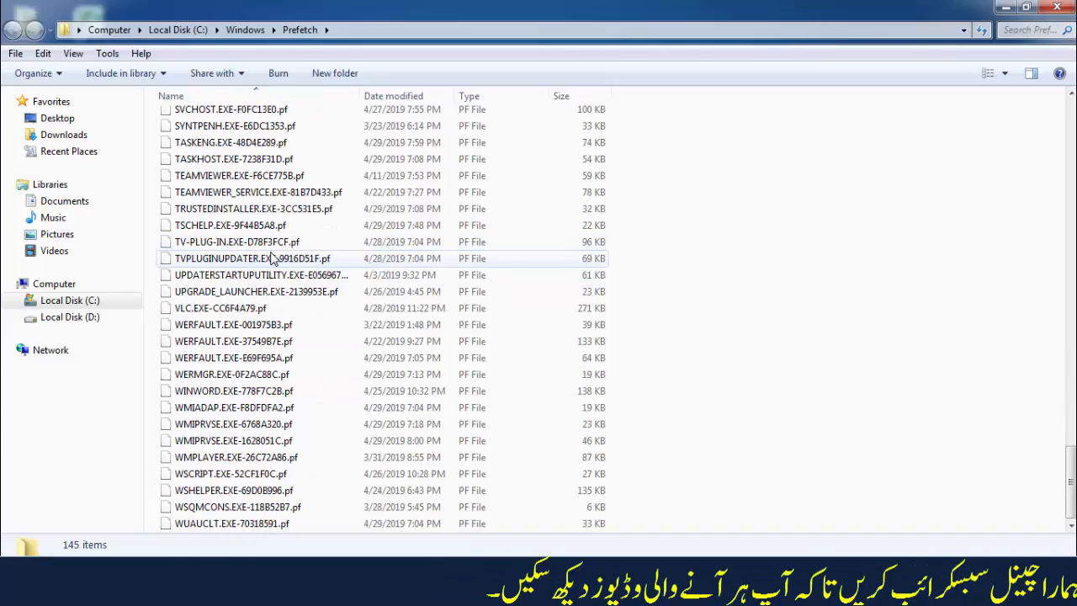
{"action": "scroll", "coordinate": [270, 258], "scroll_direction": "up", "scroll_amount": 20}
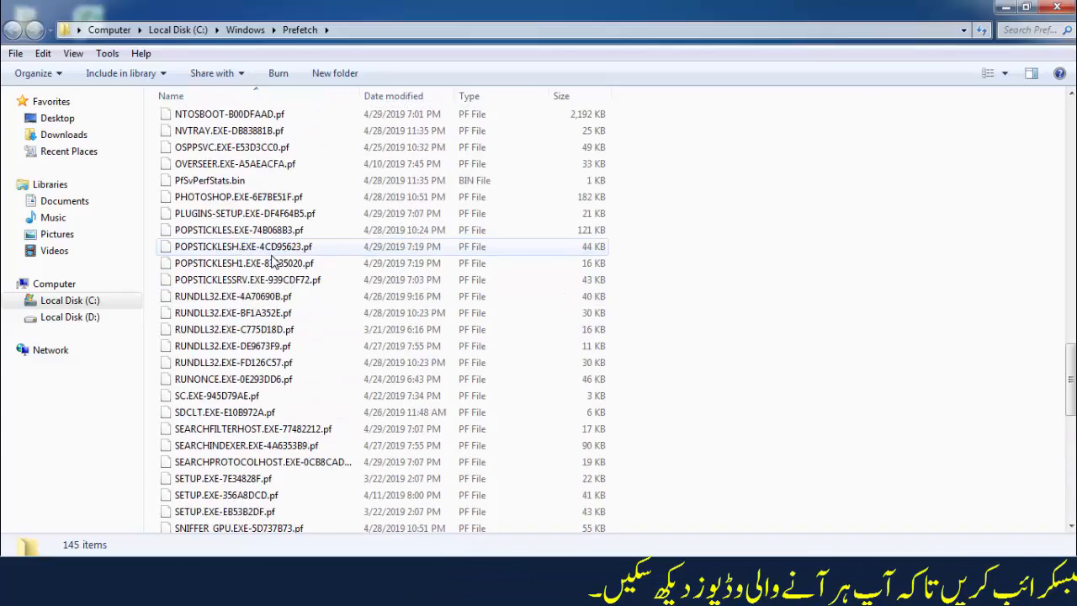
{"action": "scroll", "coordinate": [271, 263], "scroll_direction": "up", "scroll_amount": 20}
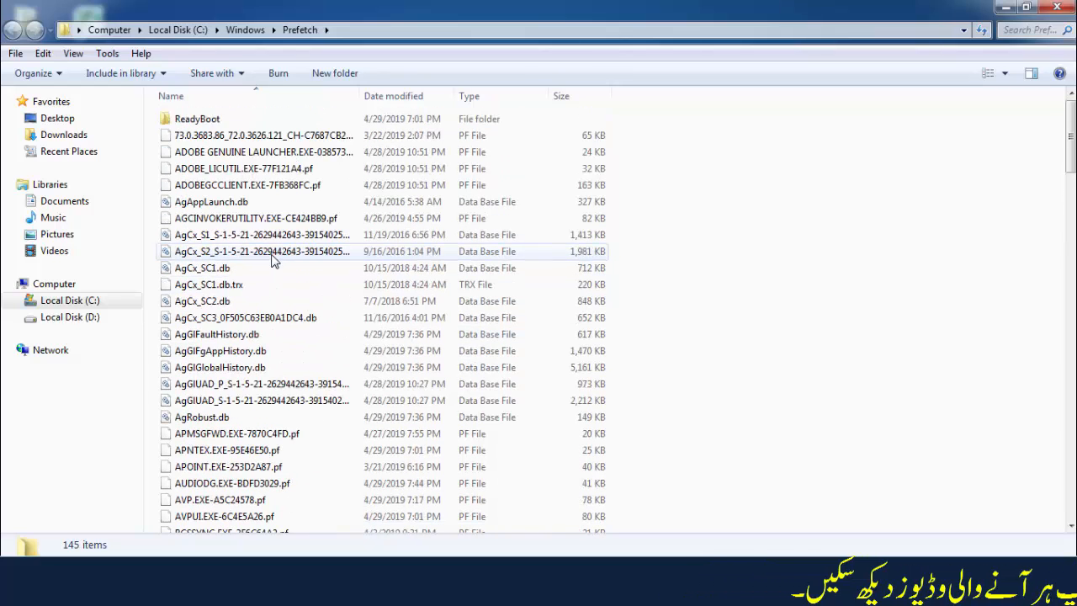
{"action": "key", "text": "ctrl+a"}
{"action": "right_click", "coordinate": [272, 261]}
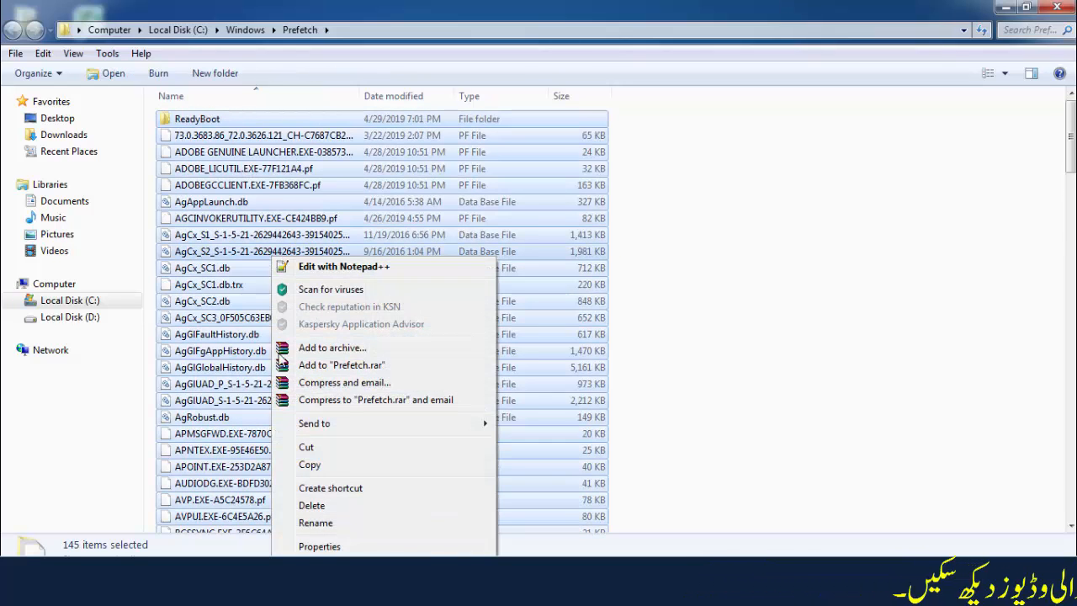
{"action": "left_click", "coordinate": [312, 505]}
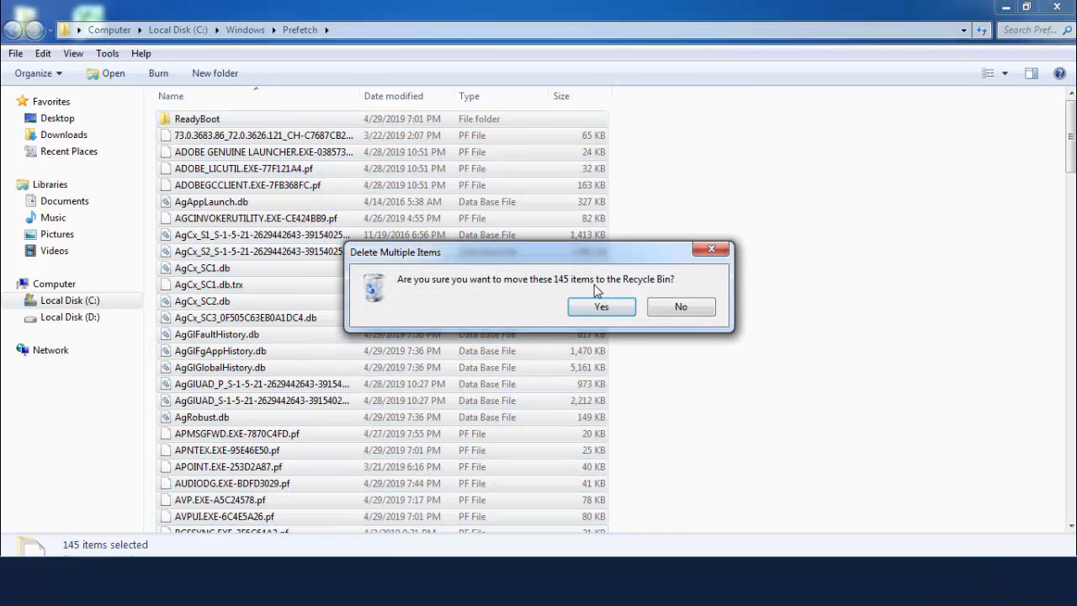
{"action": "left_click", "coordinate": [602, 311]}
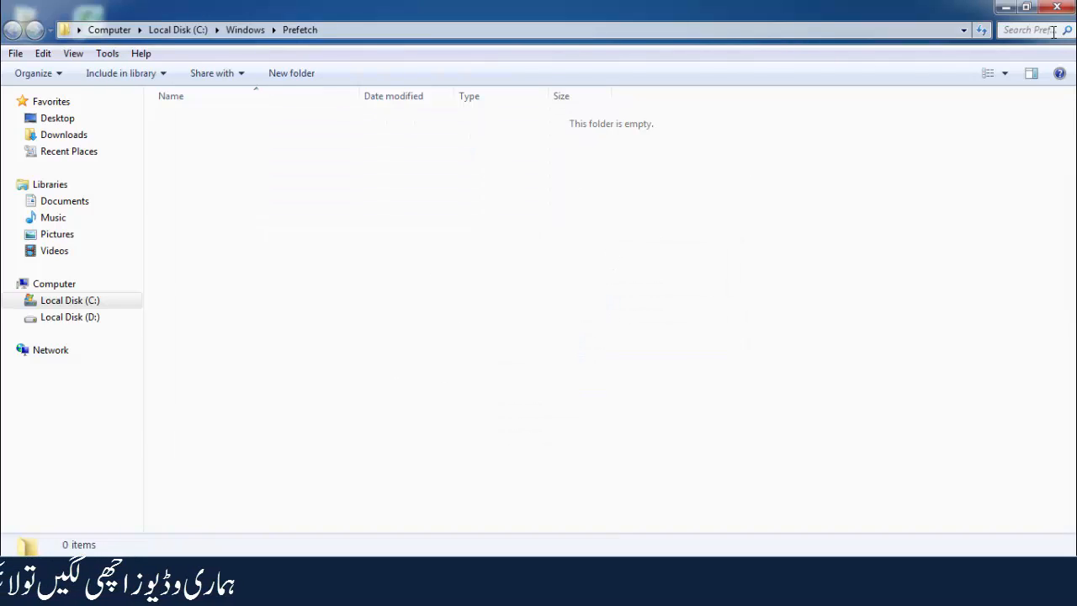
- Close the Prefetch folder window and refresh the desktop
{"action": "left_click", "coordinate": [1057, 7]}
{"action": "right_click", "coordinate": [597, 156]}
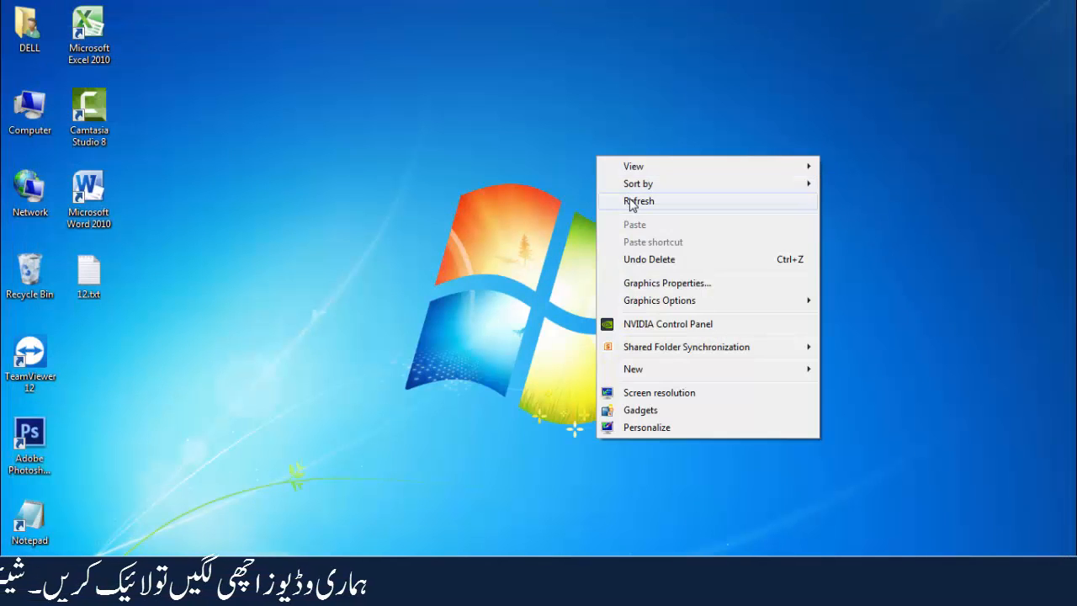
{"action": "left_click", "coordinate": [627, 199]}
- Open the Run dialog from a search and run "temp" to open the Windows Temp folder
{"action": "key", "text": "super"}
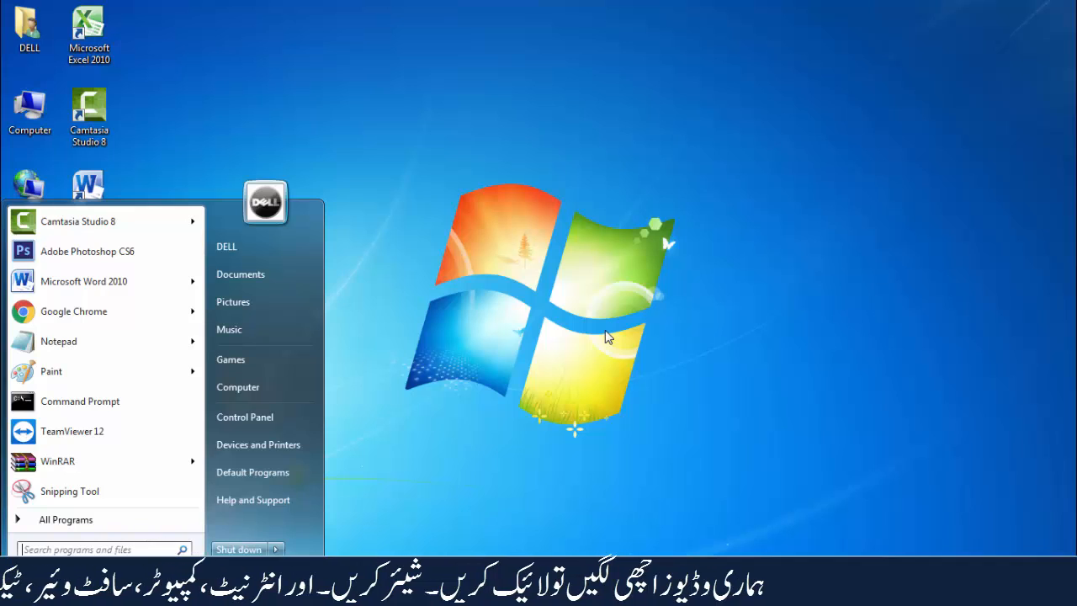
{"action": "type", "text": "ru"}
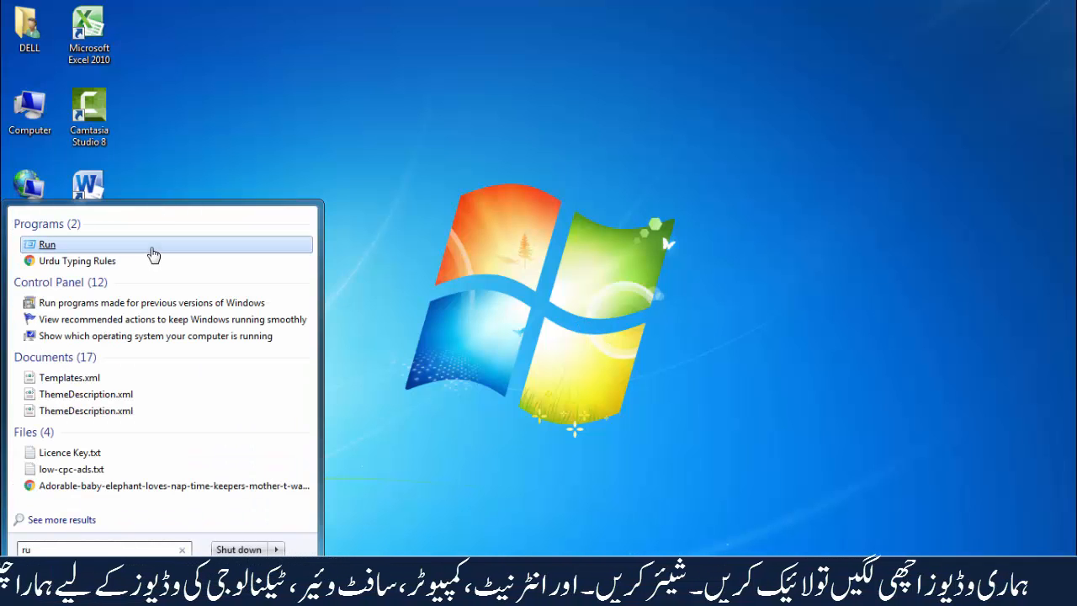
{"action": "left_click", "coordinate": [151, 247]}
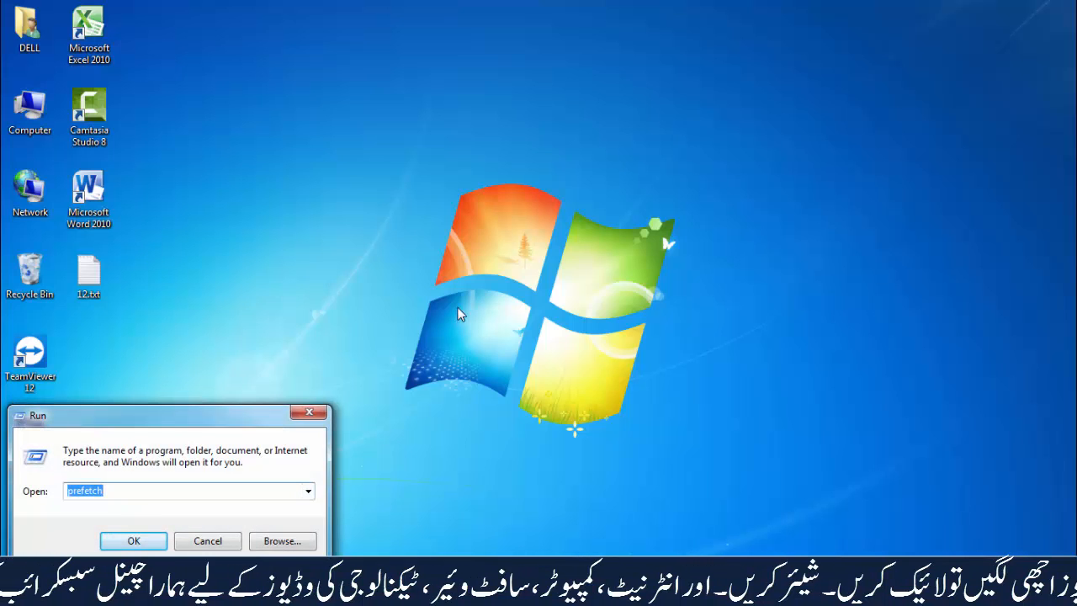
{"action": "type", "text": "t"}
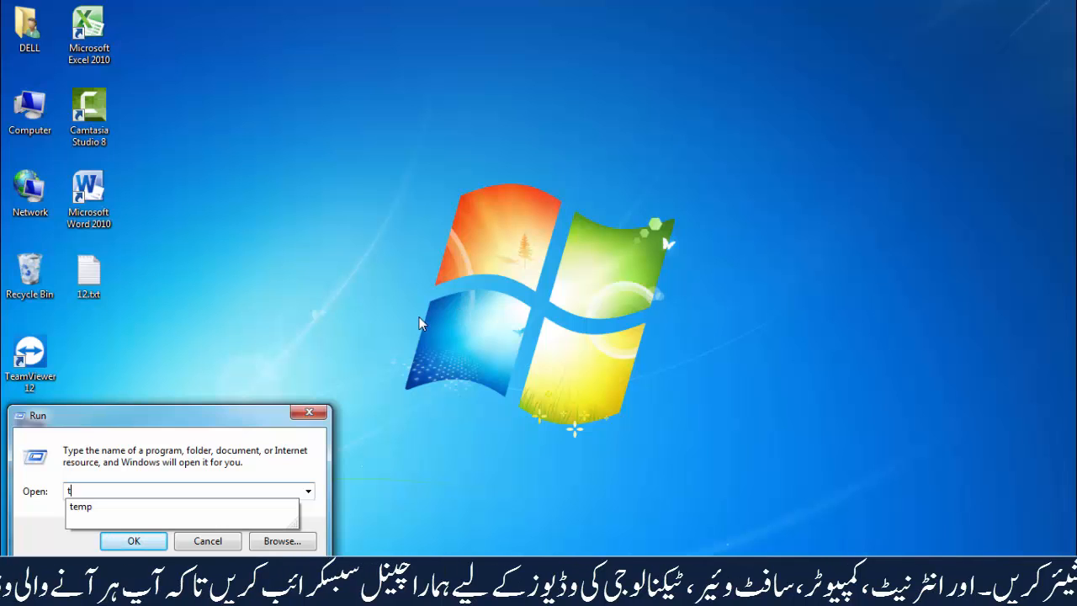
{"action": "left_click", "coordinate": [103, 507]}
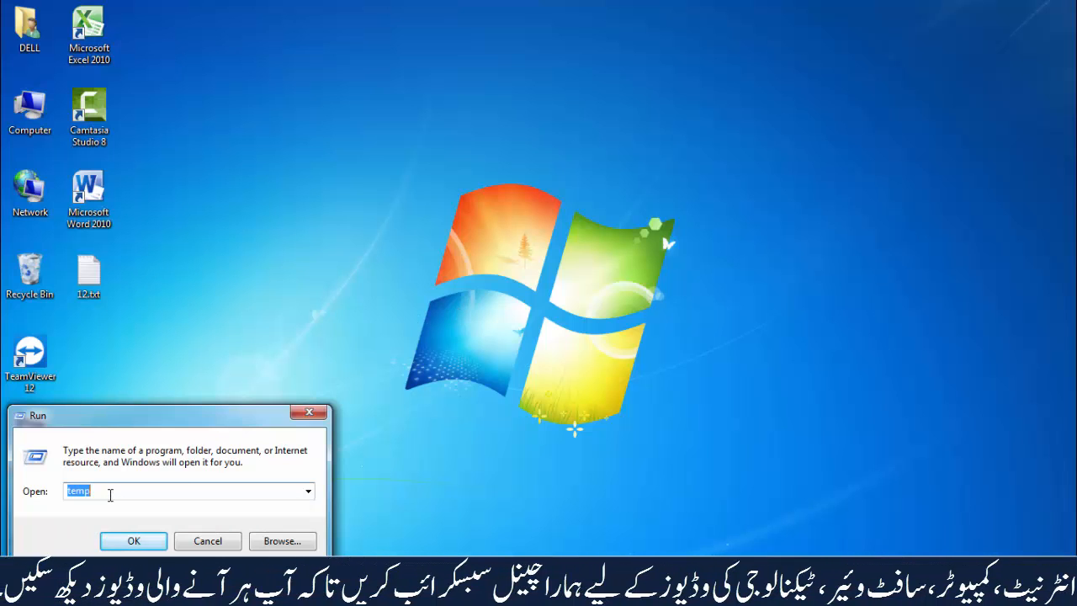
{"action": "left_click", "coordinate": [133, 540]}
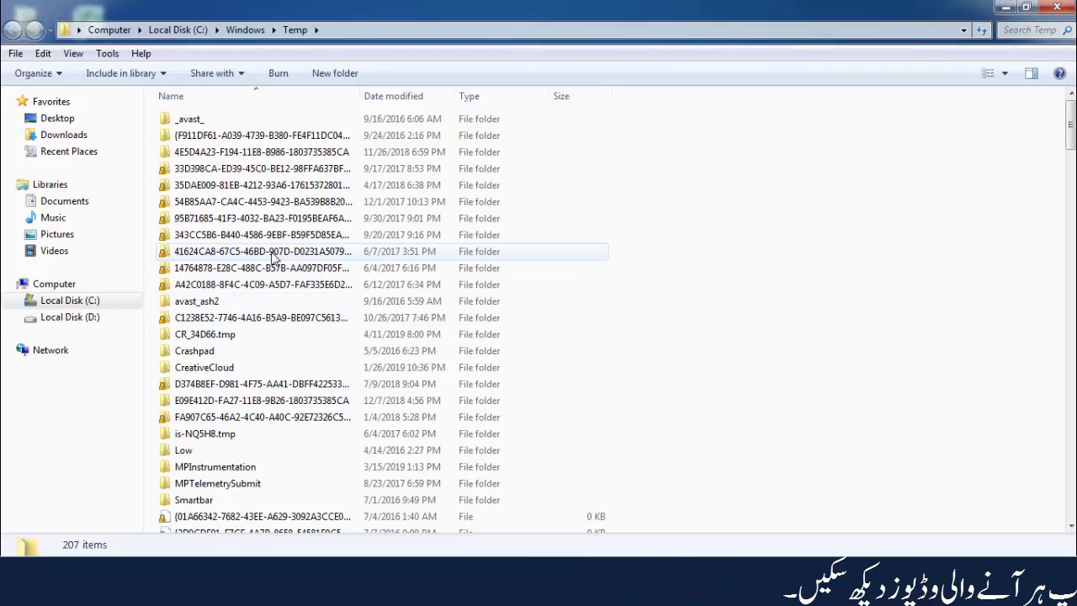
- Select all items in the Temp folder and send them to the Recycle Bin
{"action": "scroll", "coordinate": [311, 247], "scroll_direction": "down", "scroll_amount": 10}
{"action": "scroll", "coordinate": [312, 246], "scroll_direction": "up", "scroll_amount": 10}
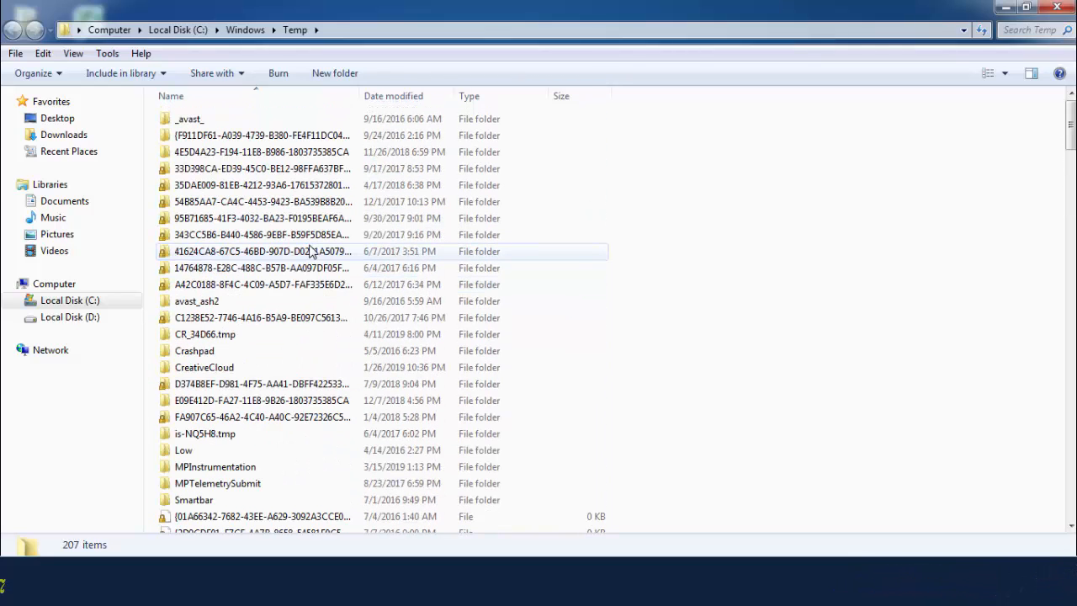
{"action": "key", "text": "ctrl+a"}
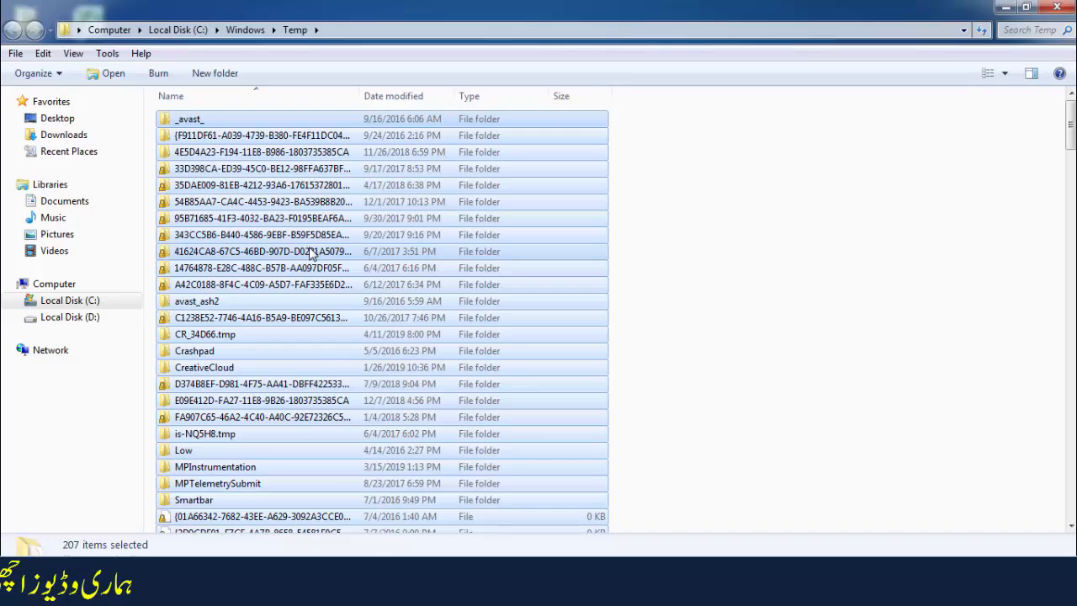
{"action": "right_click", "coordinate": [311, 250]}
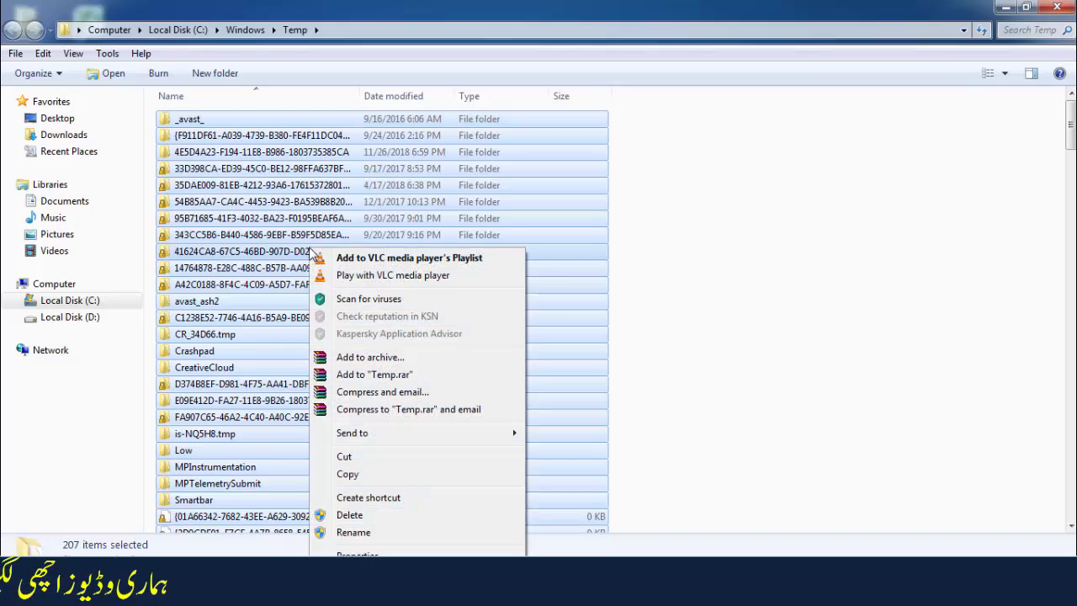
{"action": "left_click", "coordinate": [352, 515]}
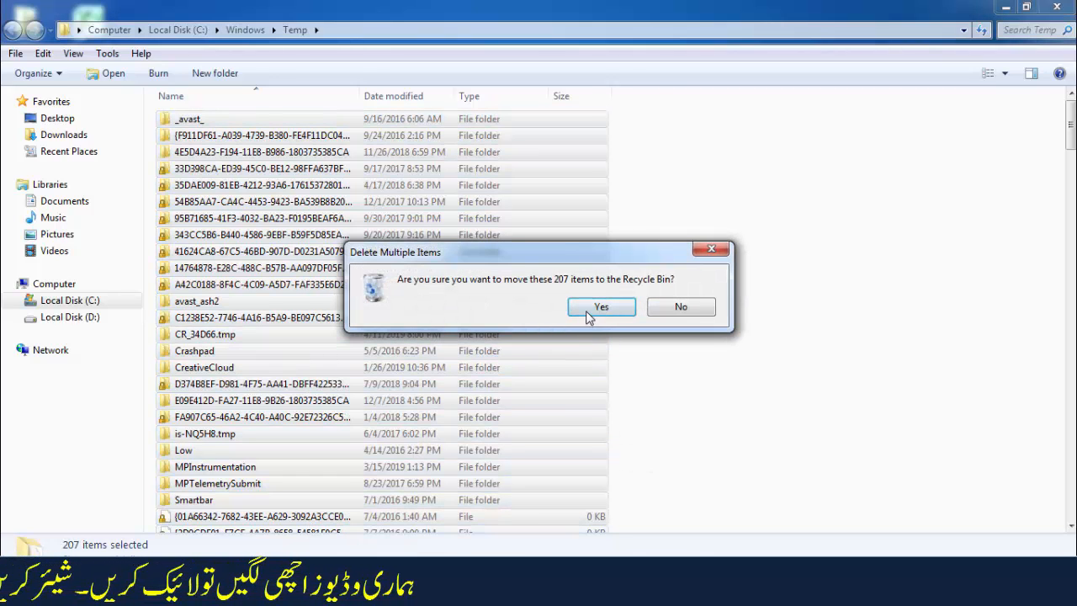
{"action": "left_click", "coordinate": [600, 307]}
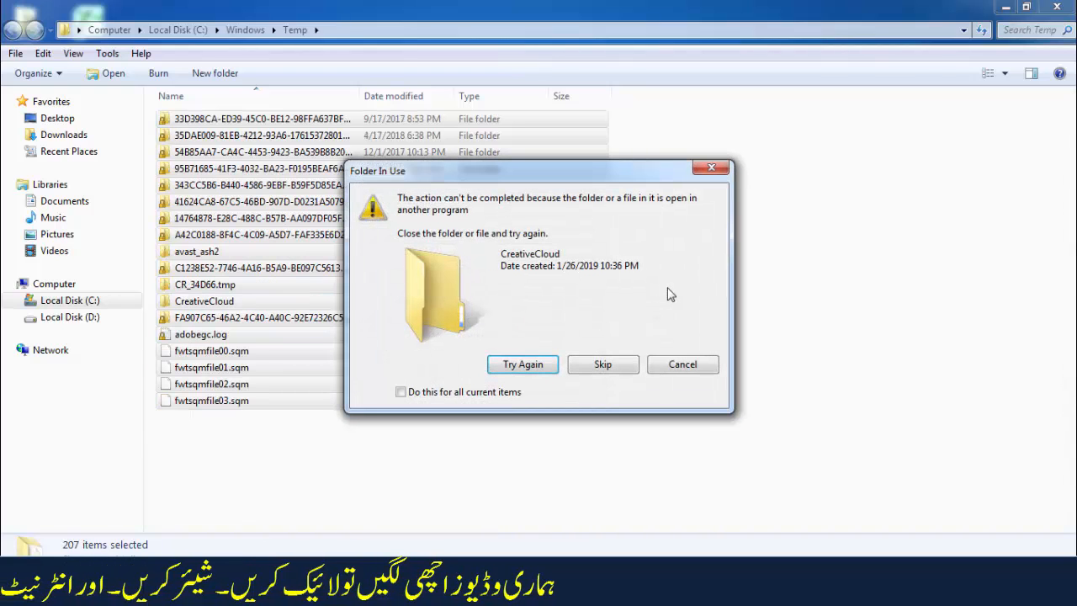
- Skip the in-use adobegc.log file and continue the deletion with administrator permission for all current items
{"action": "left_click", "coordinate": [538, 365]}
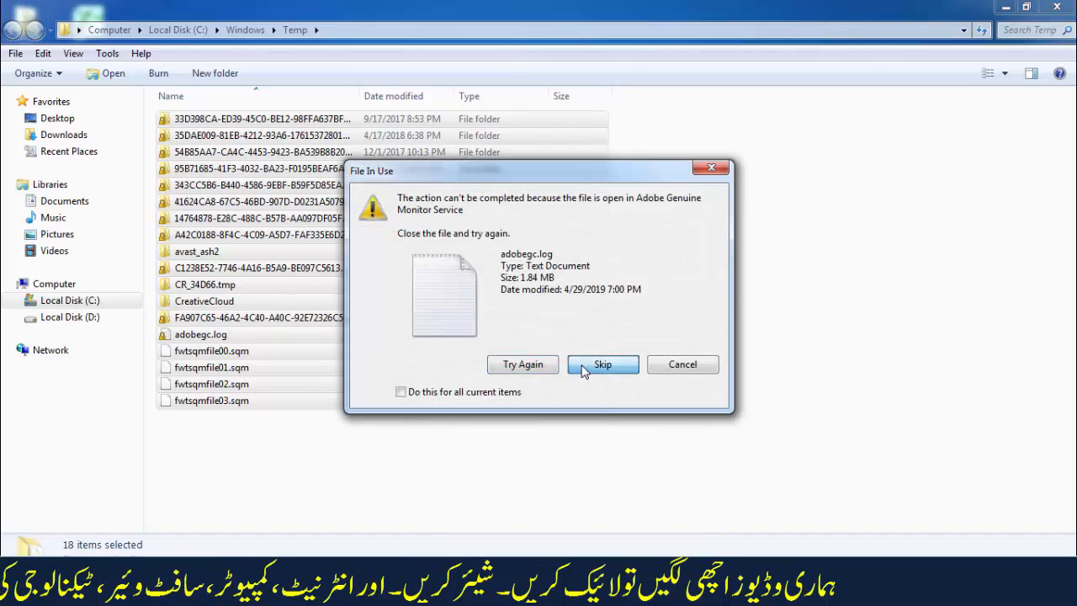
{"action": "left_click", "coordinate": [597, 362]}
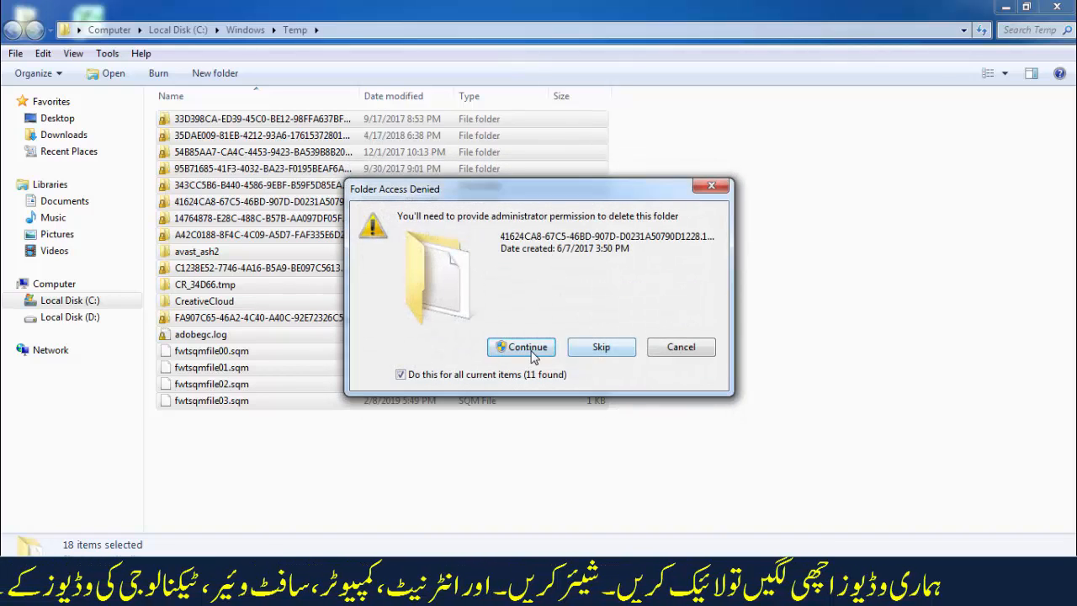
{"action": "left_click", "coordinate": [530, 348]}
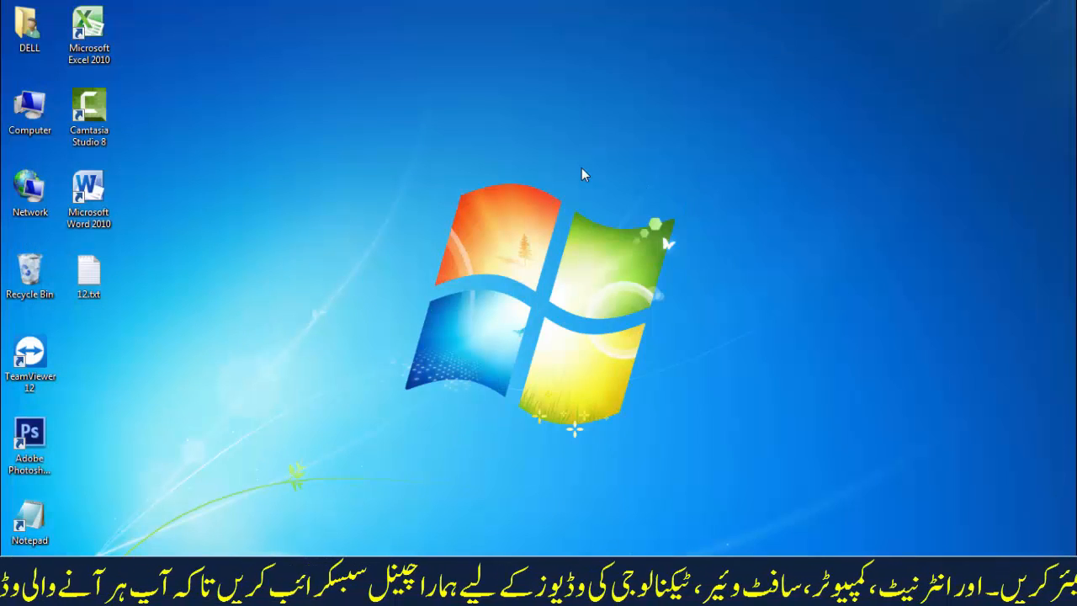
- Refresh the desktop twice
{"action": "right_click", "coordinate": [584, 168]}
{"action": "left_click", "coordinate": [614, 211]}
{"action": "right_click", "coordinate": [593, 206]}
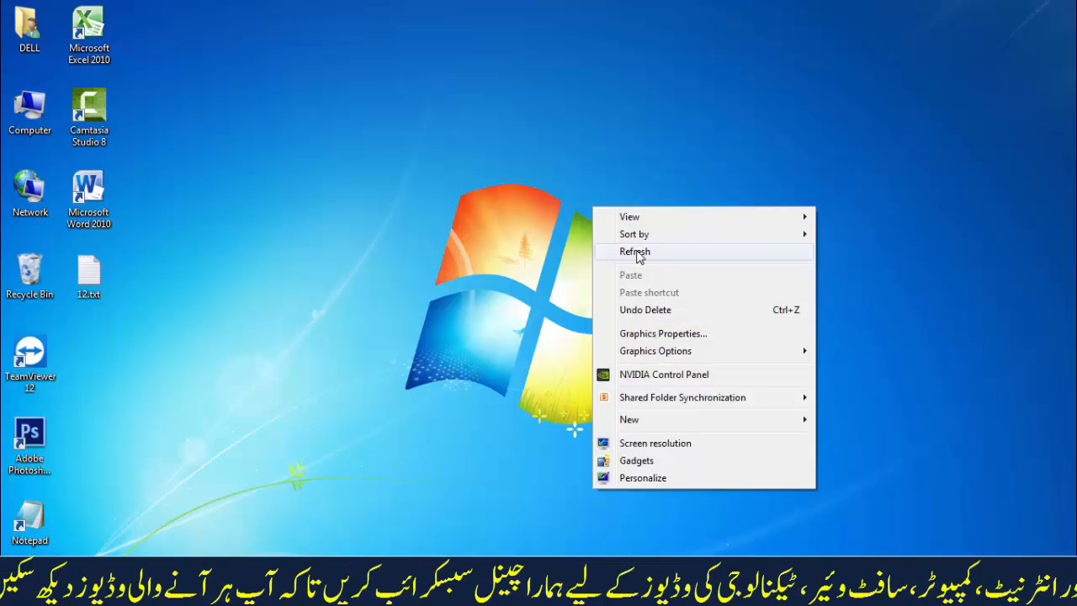
{"action": "left_click", "coordinate": [637, 252]}
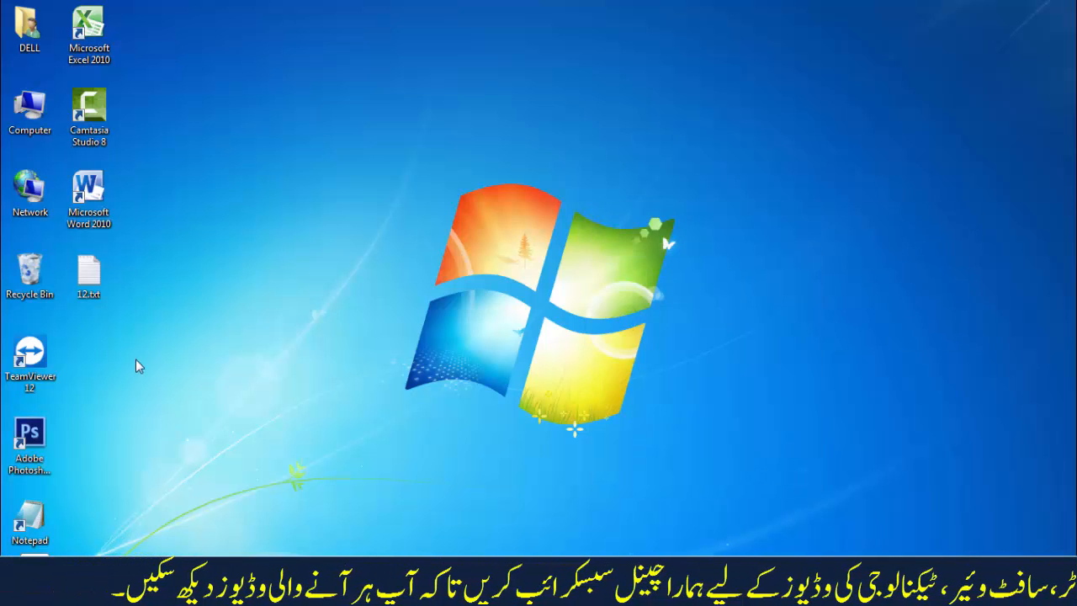
- Open the properties of Local Disk (C:) from the Computer window and start Disk Cleanup for the drive
{"action": "double_click", "coordinate": [29, 108]}
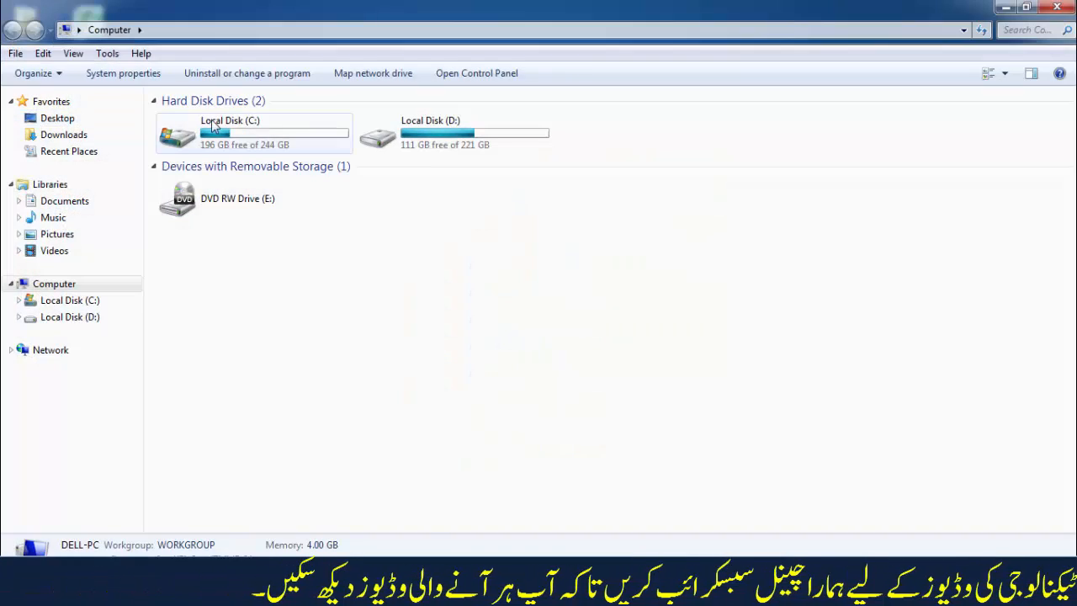
{"action": "left_click", "coordinate": [239, 139]}
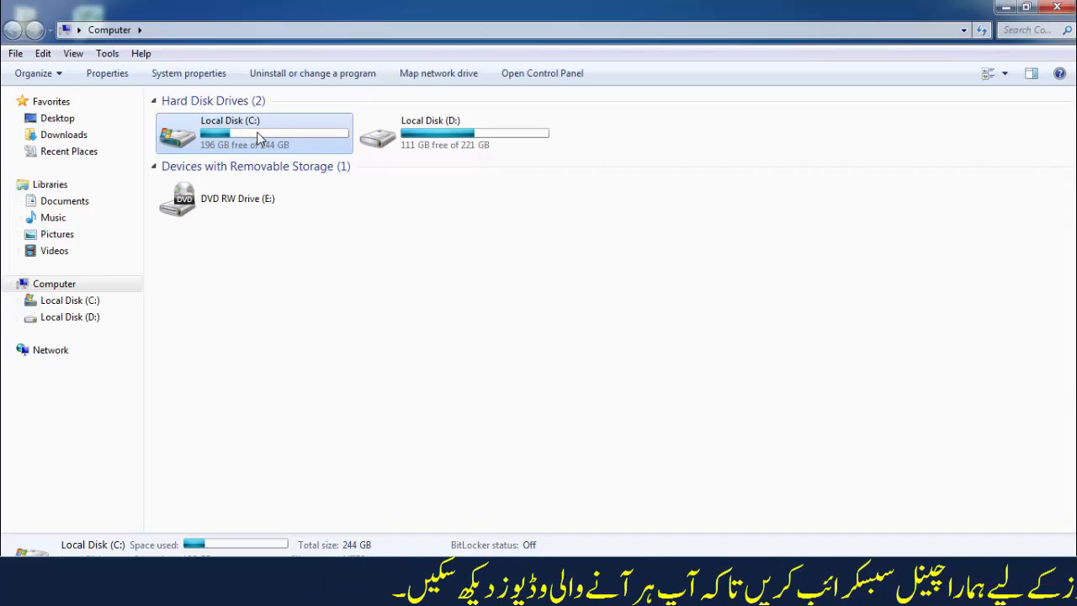
{"action": "right_click", "coordinate": [257, 133]}
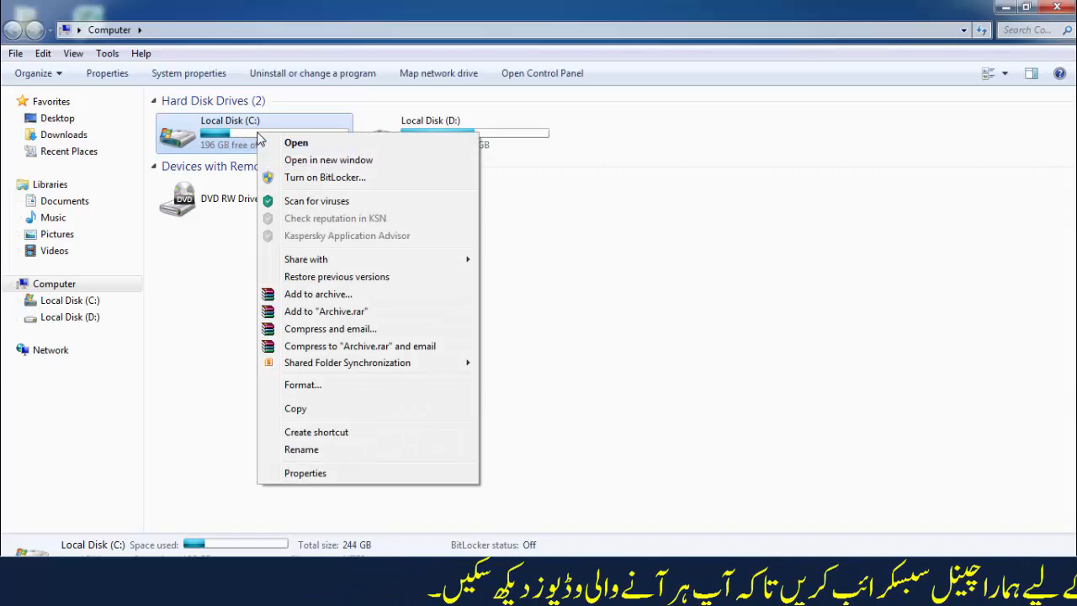
{"action": "left_click", "coordinate": [304, 473]}
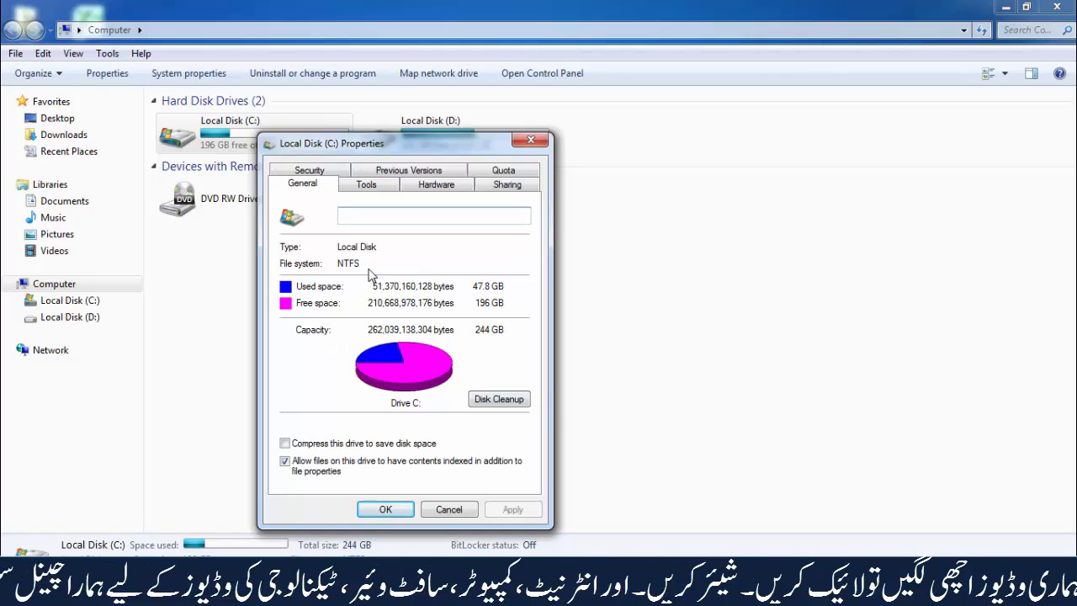
{"action": "left_click", "coordinate": [493, 401]}
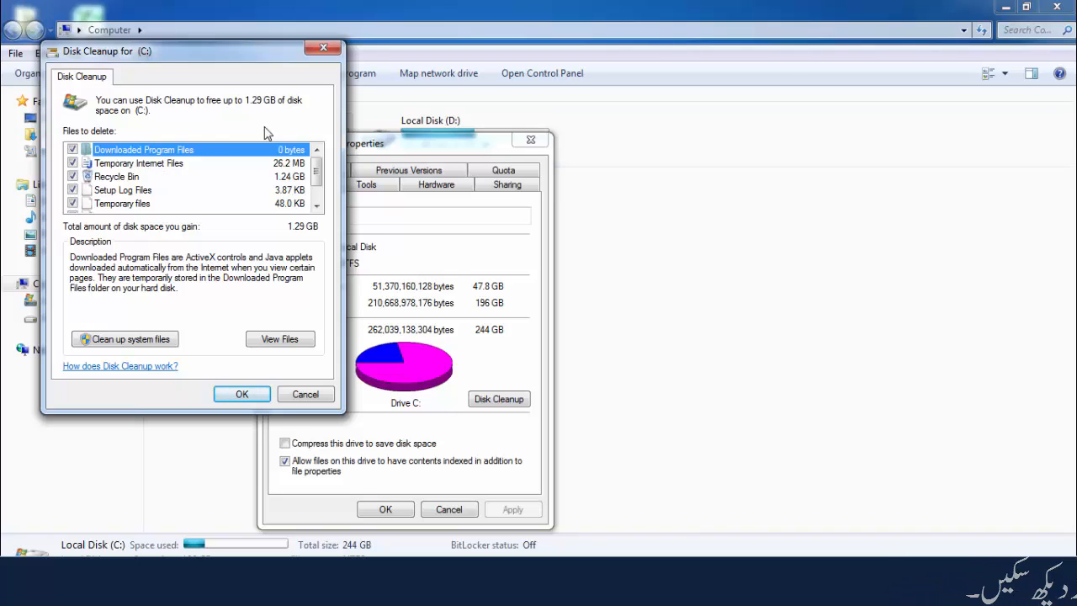
- Review the file categories selected for deletion on drive C: and the disk space each one uses
{"action": "scroll", "coordinate": [123, 156], "scroll_direction": "down", "scroll_amount": 1}
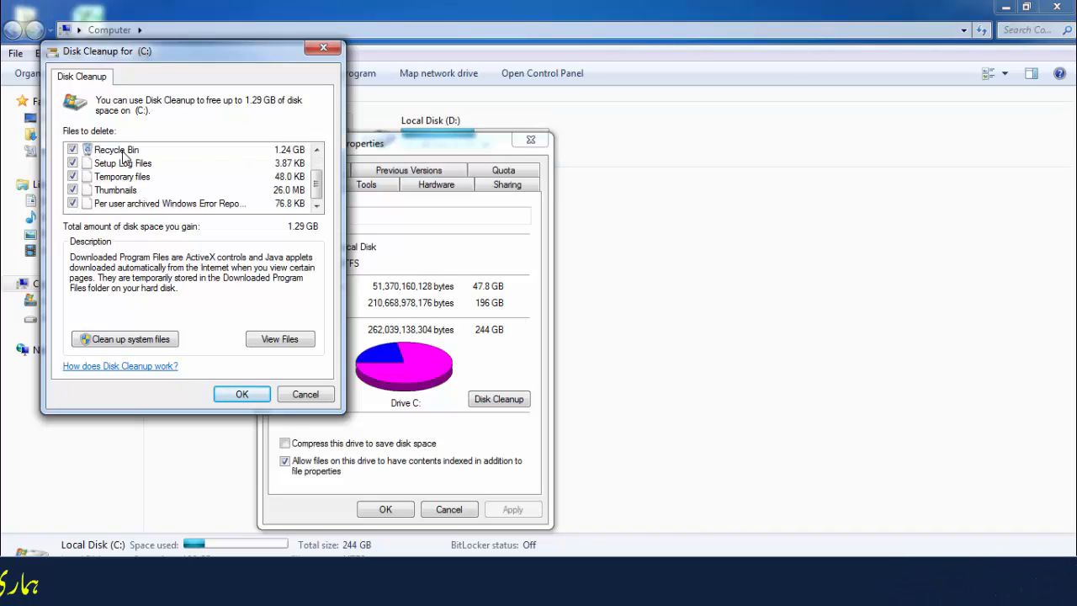
{"action": "scroll", "coordinate": [124, 155], "scroll_direction": "up", "scroll_amount": 1}
{"action": "scroll", "coordinate": [124, 154], "scroll_direction": "down", "scroll_amount": 1}
{"action": "scroll", "coordinate": [124, 160], "scroll_direction": "up", "scroll_amount": 1}
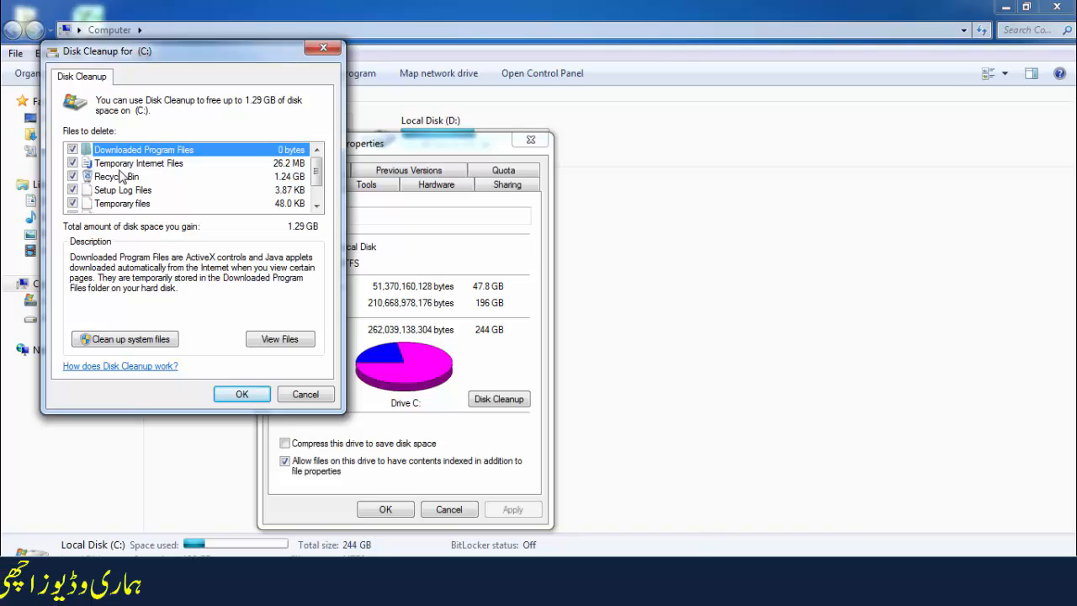
{"action": "scroll", "coordinate": [123, 176], "scroll_direction": "down", "scroll_amount": 1}
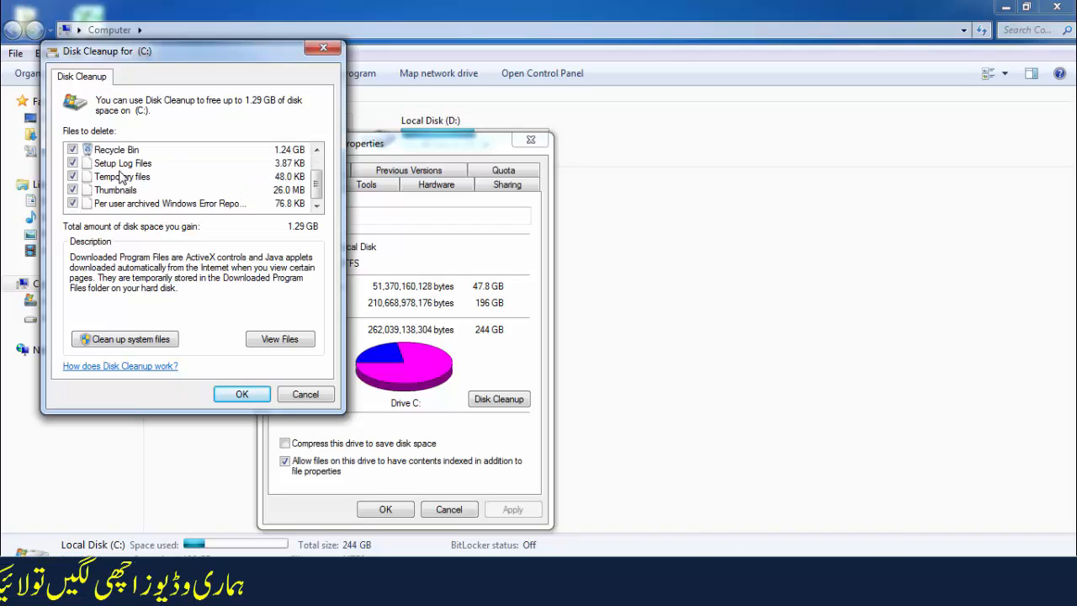
{"action": "scroll", "coordinate": [82, 181], "scroll_direction": "up", "scroll_amount": 1}
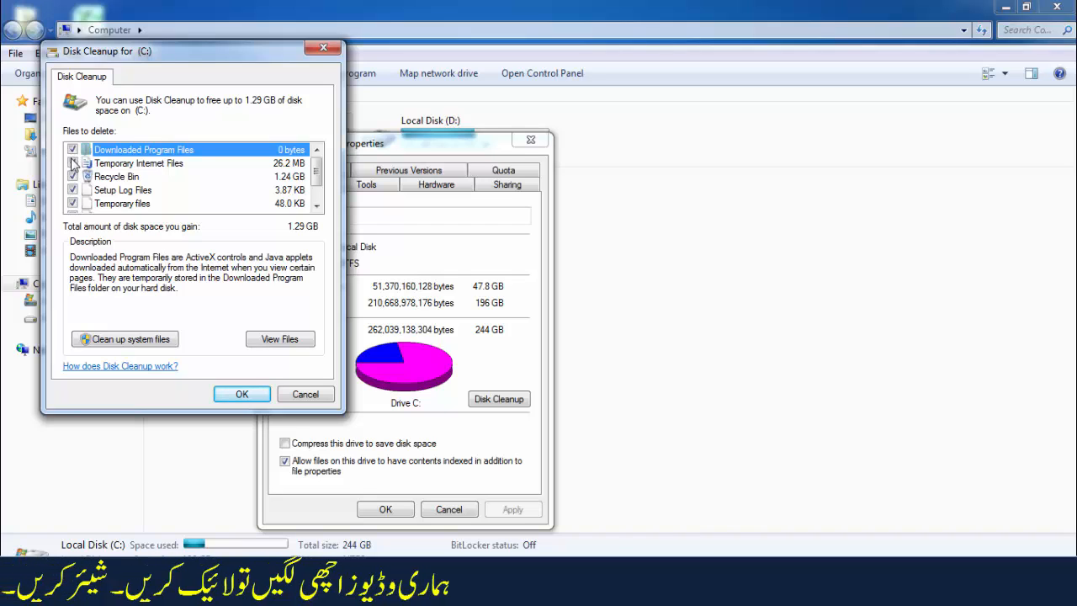
{"action": "scroll", "coordinate": [79, 192], "scroll_direction": "down", "scroll_amount": 1}
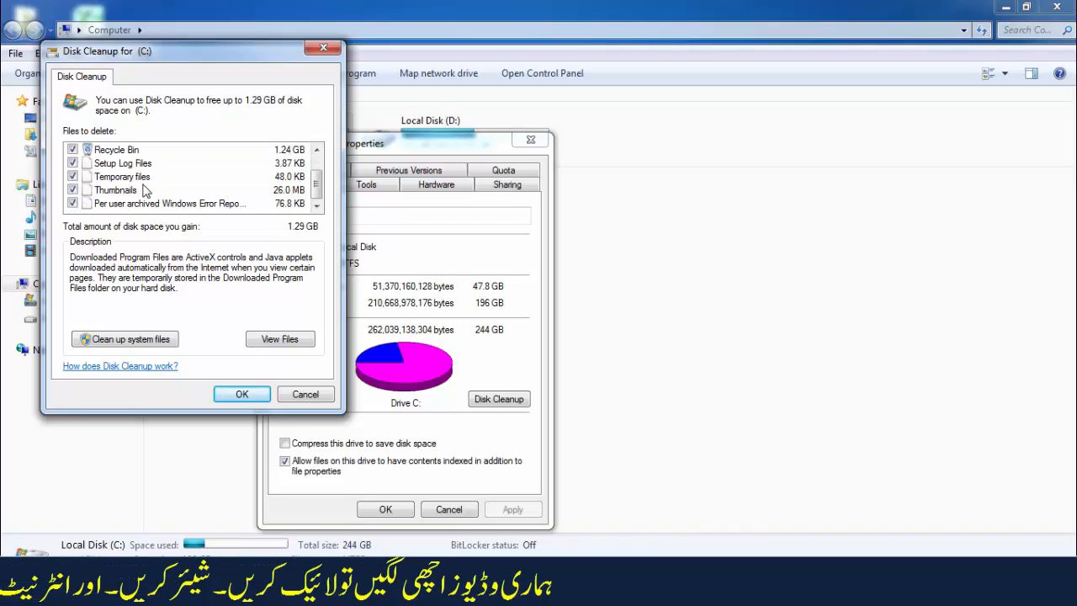
{"action": "scroll", "coordinate": [96, 194], "scroll_direction": "up", "scroll_amount": 1}
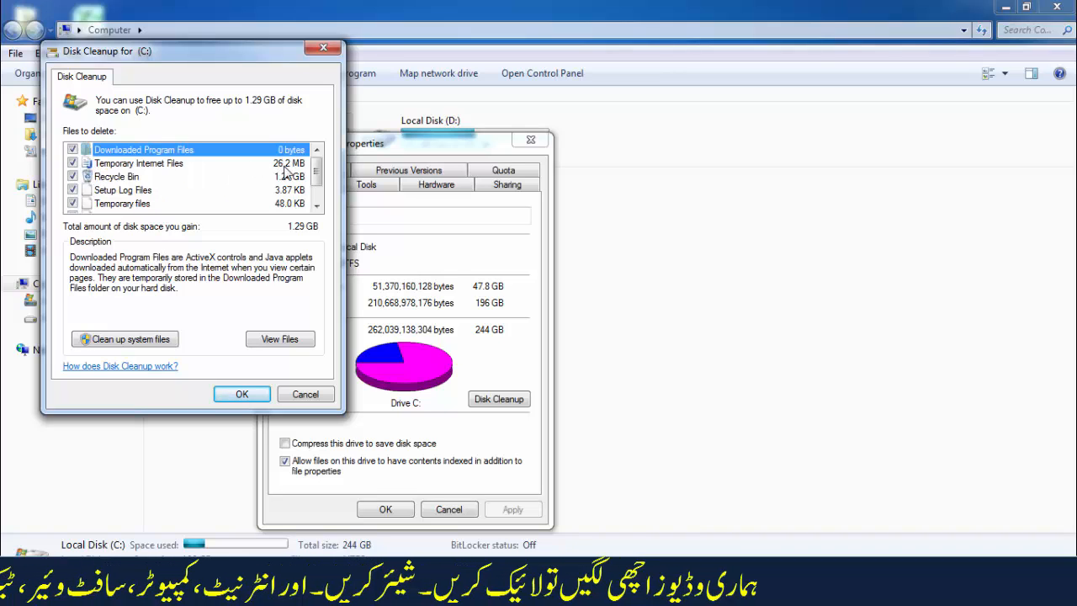
{"action": "scroll", "coordinate": [286, 172], "scroll_direction": "down", "scroll_amount": 1}
{"action": "scroll", "coordinate": [290, 173], "scroll_direction": "up", "scroll_amount": 1}
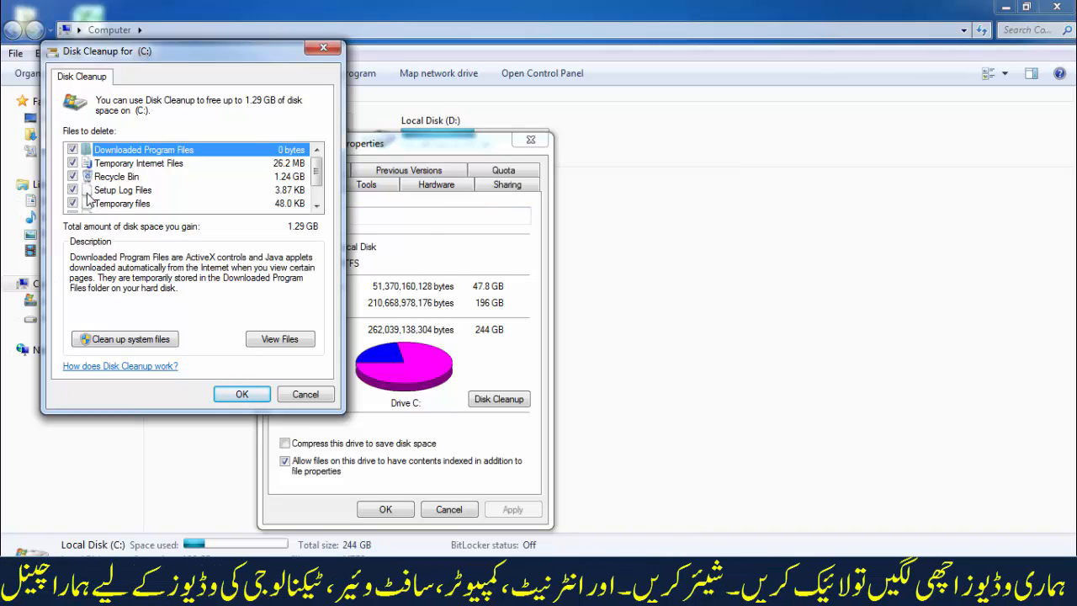
- Include system files in the drive C: cleanup, permanently delete all preselected file categories, and close the drive's properties
{"action": "left_click", "coordinate": [133, 340]}
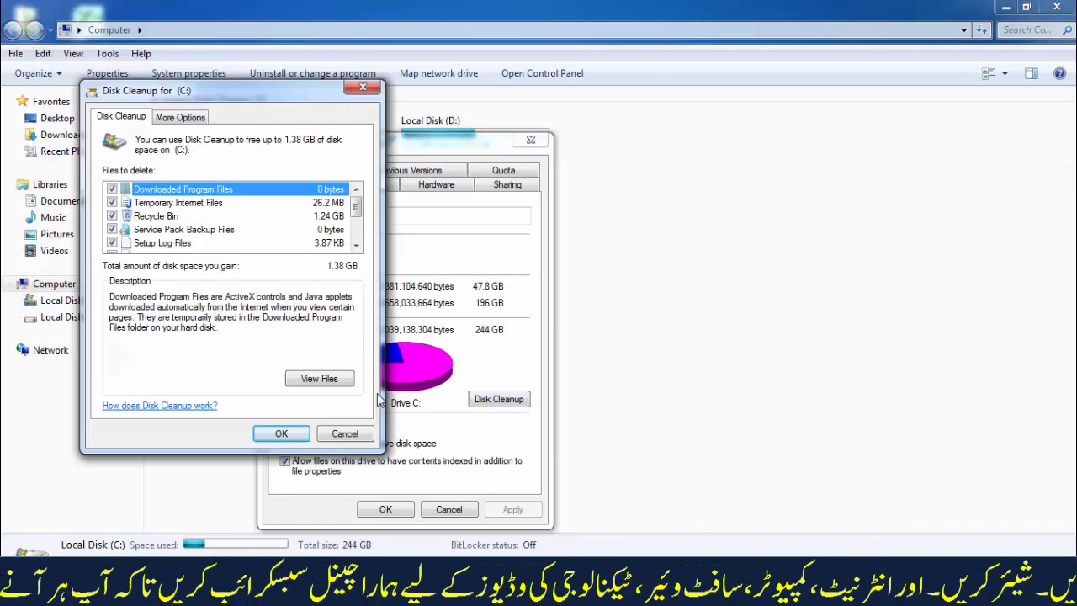
{"action": "left_click", "coordinate": [283, 436]}
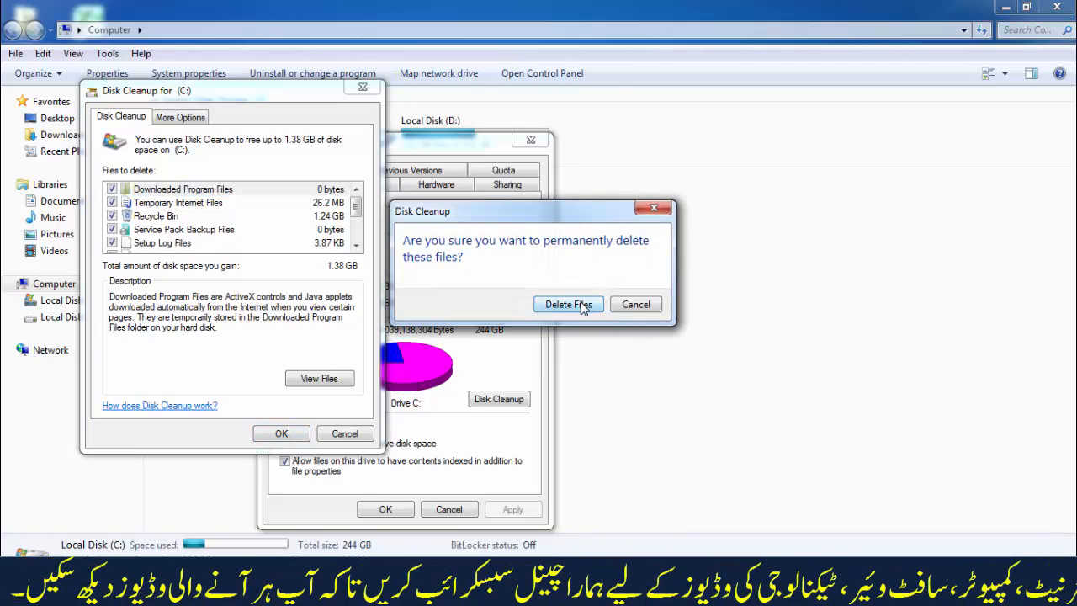
{"action": "left_click", "coordinate": [580, 304]}
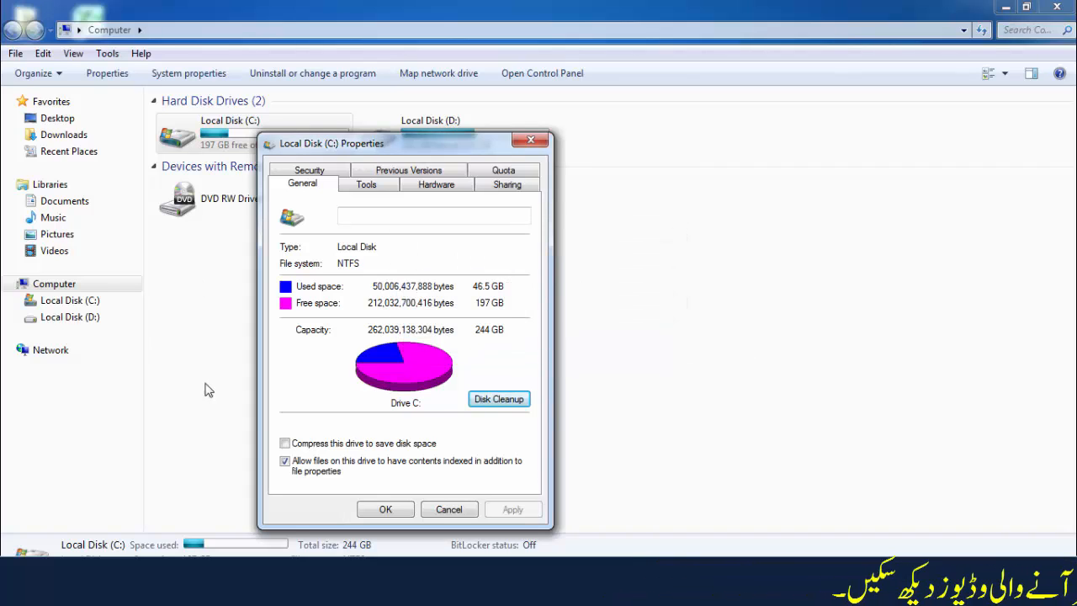
{"action": "left_click", "coordinate": [388, 511]}
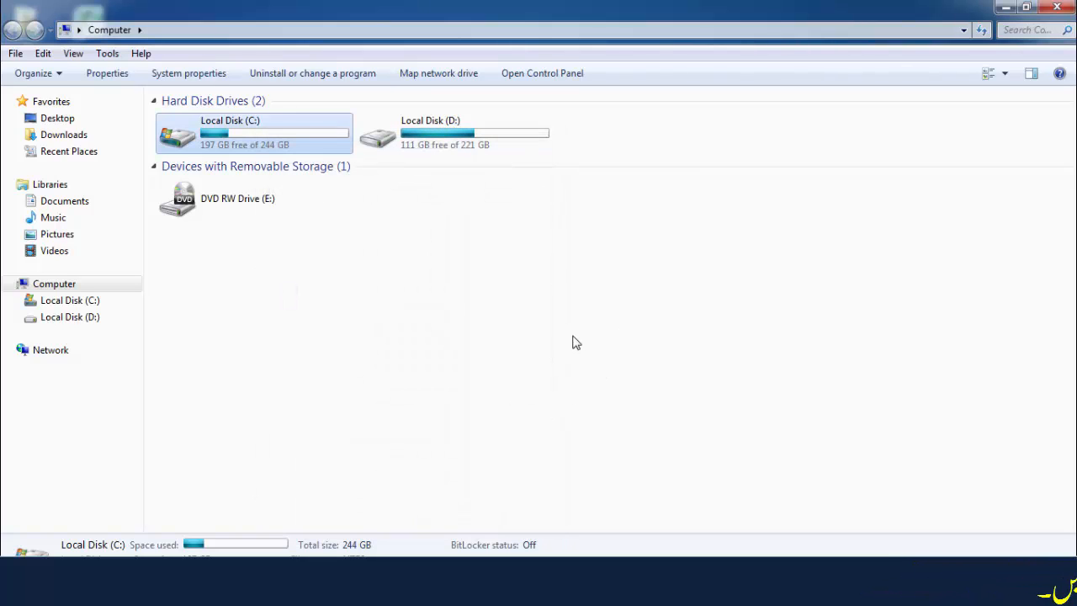